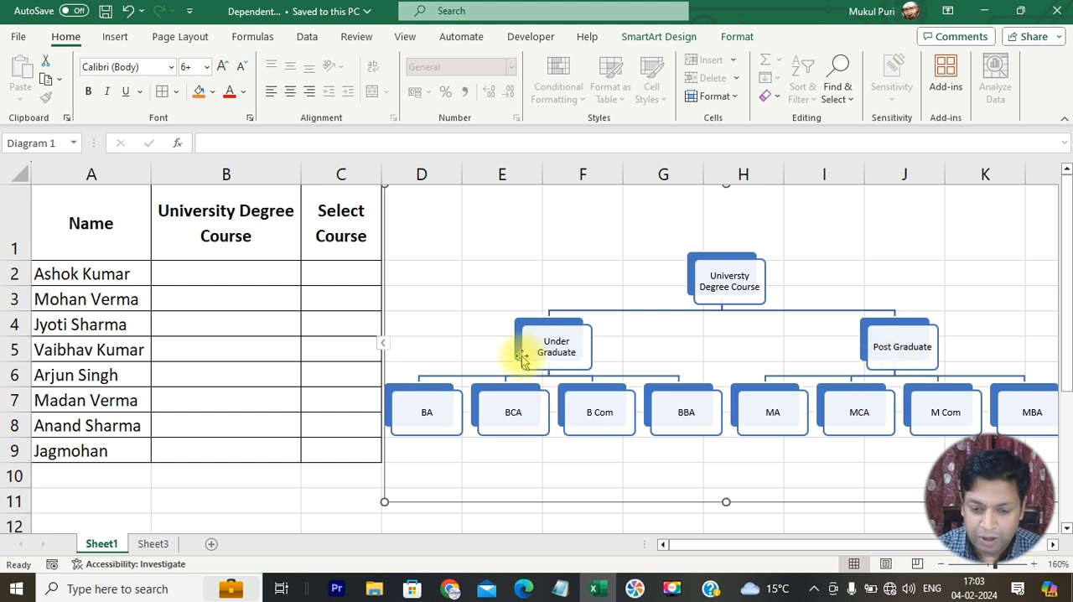
- Try both levels in the University Degree Course dropdown of B2 and leave it set to UG
left_click(80, 265)
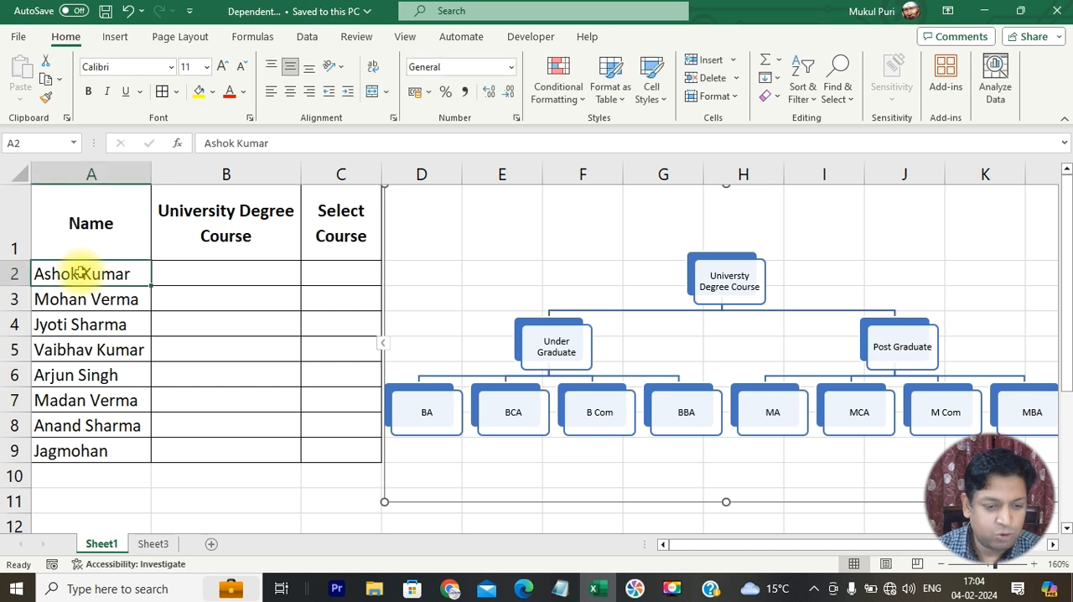
left_click(190, 266)
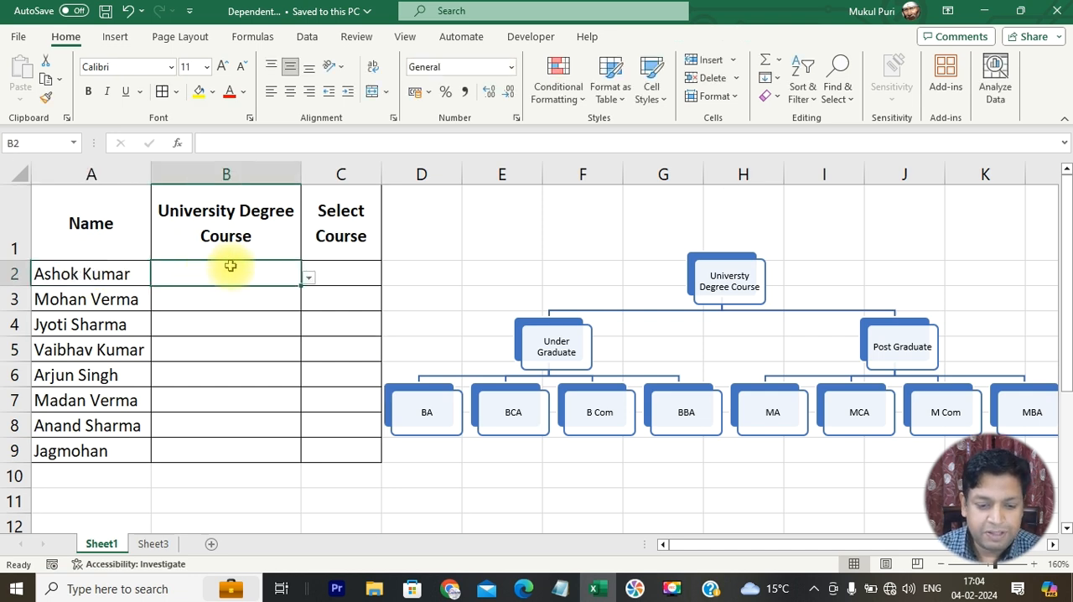
left_click(309, 280)
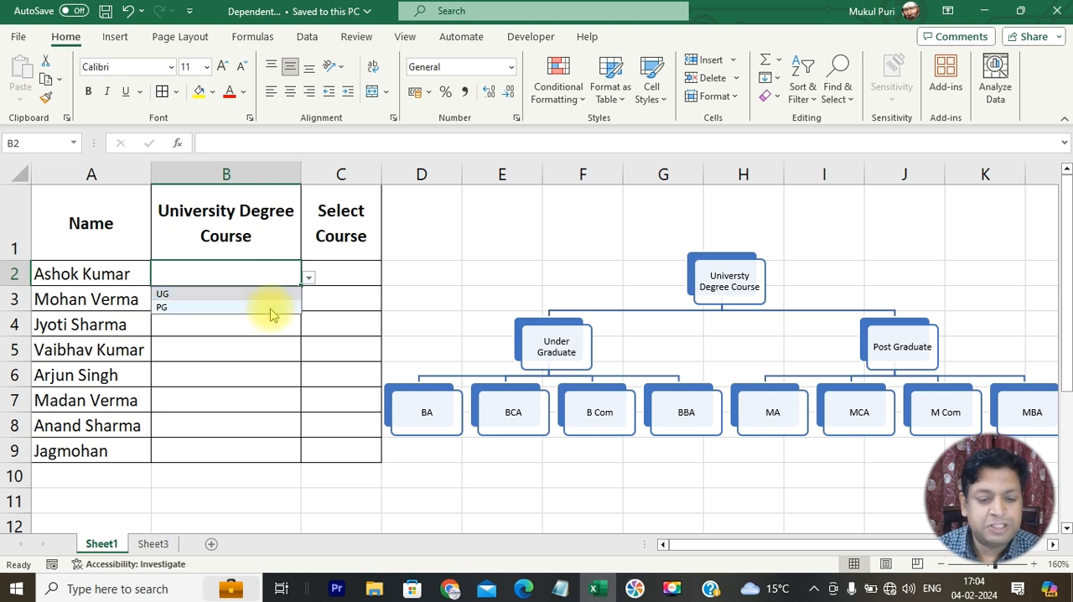
left_click(277, 294)
left_click(308, 278)
left_click(280, 307)
left_click(308, 278)
left_click(280, 293)
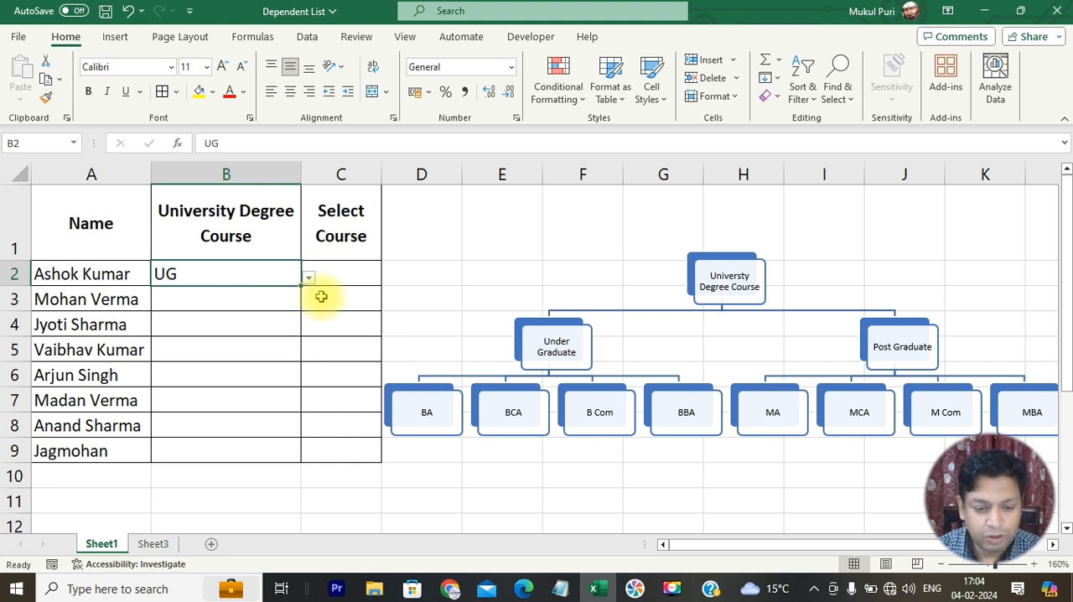
- Choose BBA from the dependent Select Course dropdown in C2
left_click(352, 269)
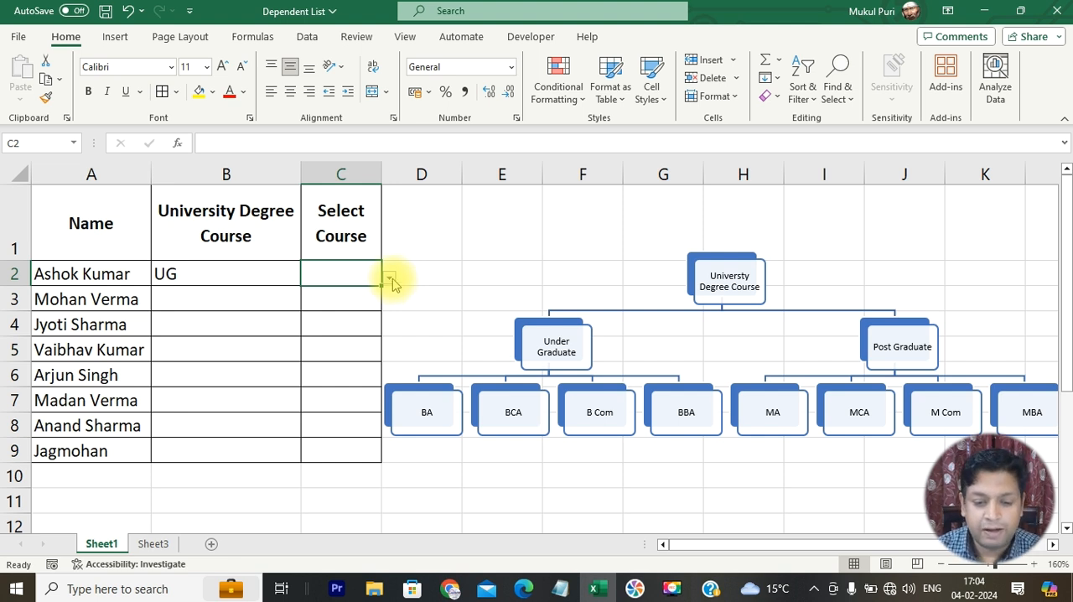
left_click(390, 279)
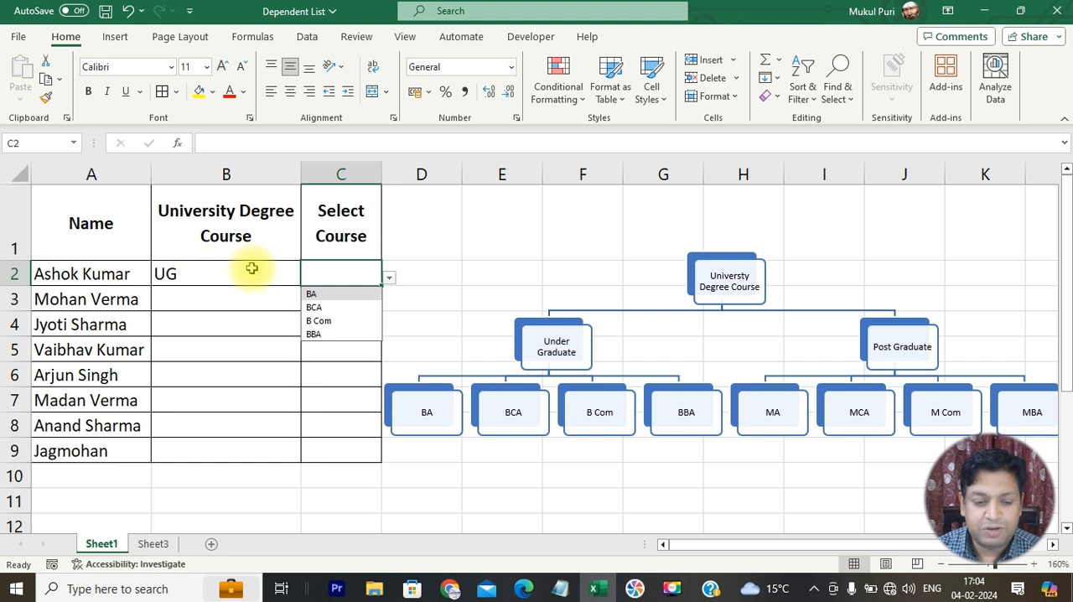
left_click(337, 334)
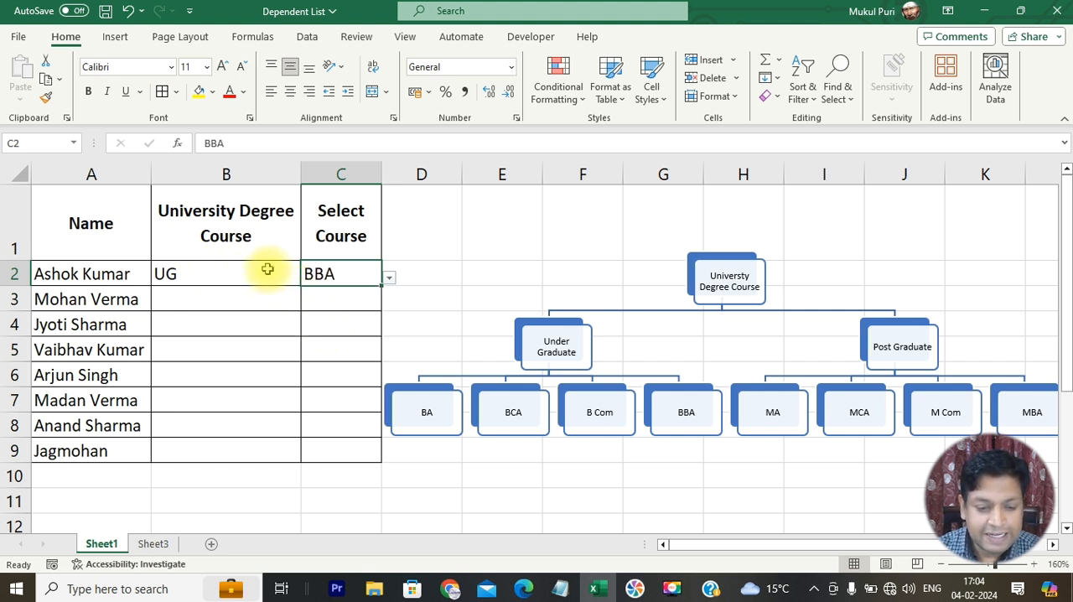
- Choose PG as the degree level in B3 and MBA as the dependent course in C3
left_click(289, 300)
left_click(309, 303)
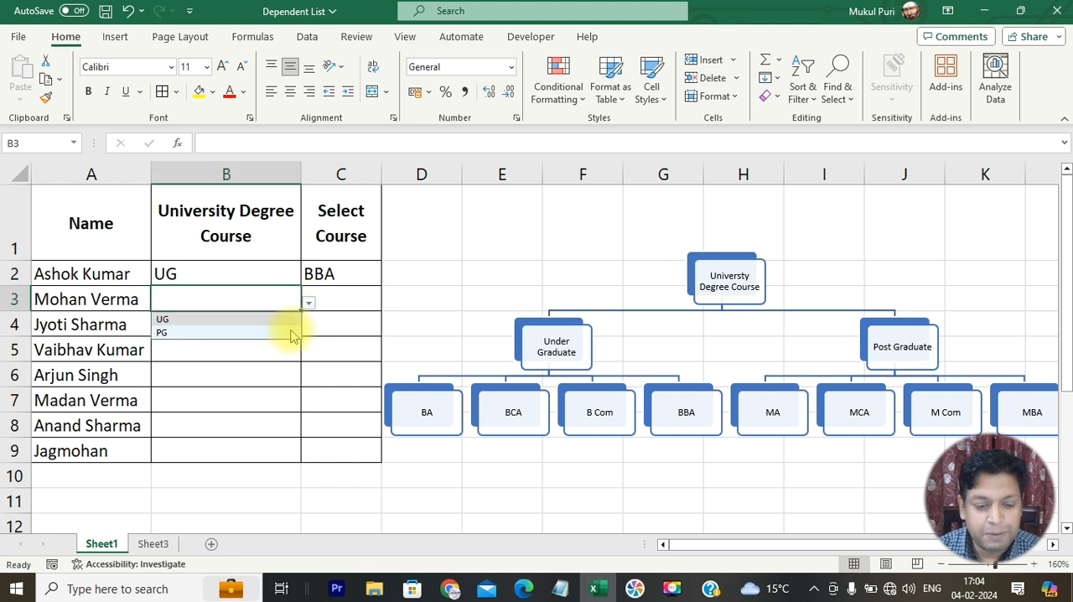
left_click(289, 333)
left_click(352, 300)
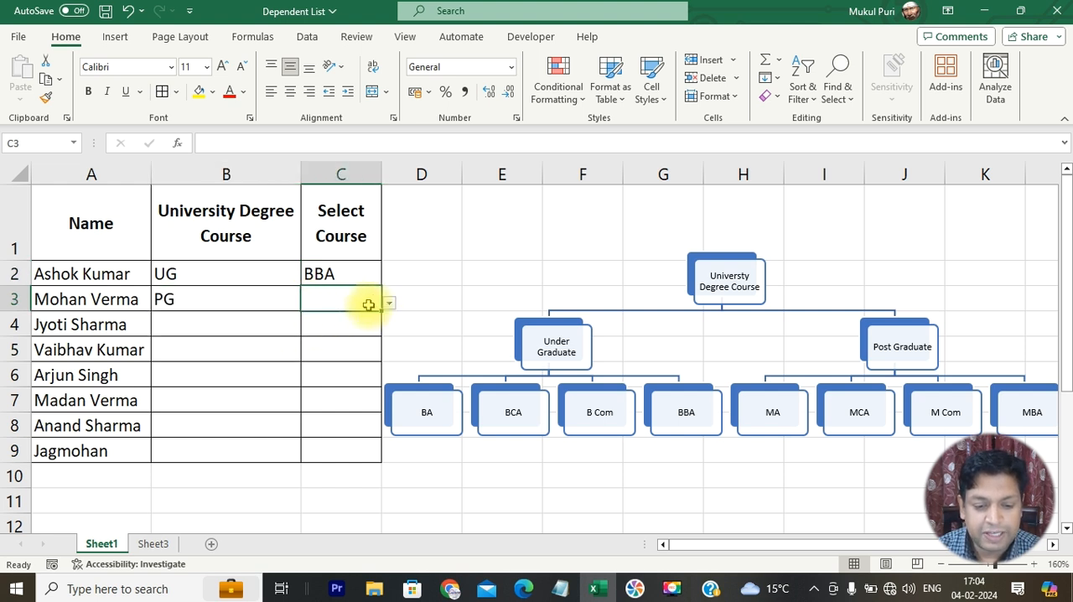
left_click(390, 303)
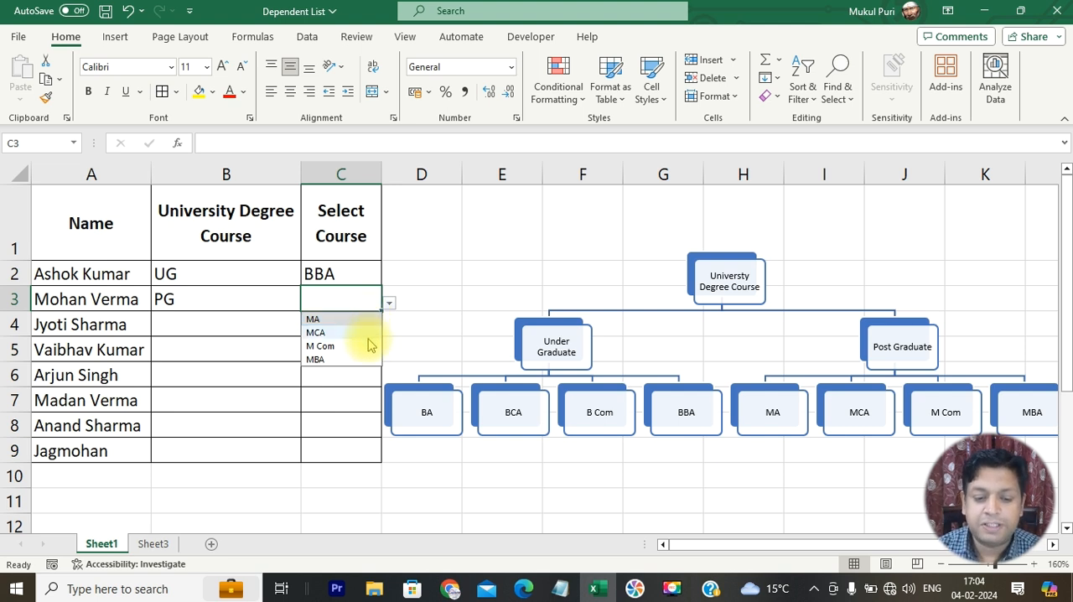
left_click(343, 359)
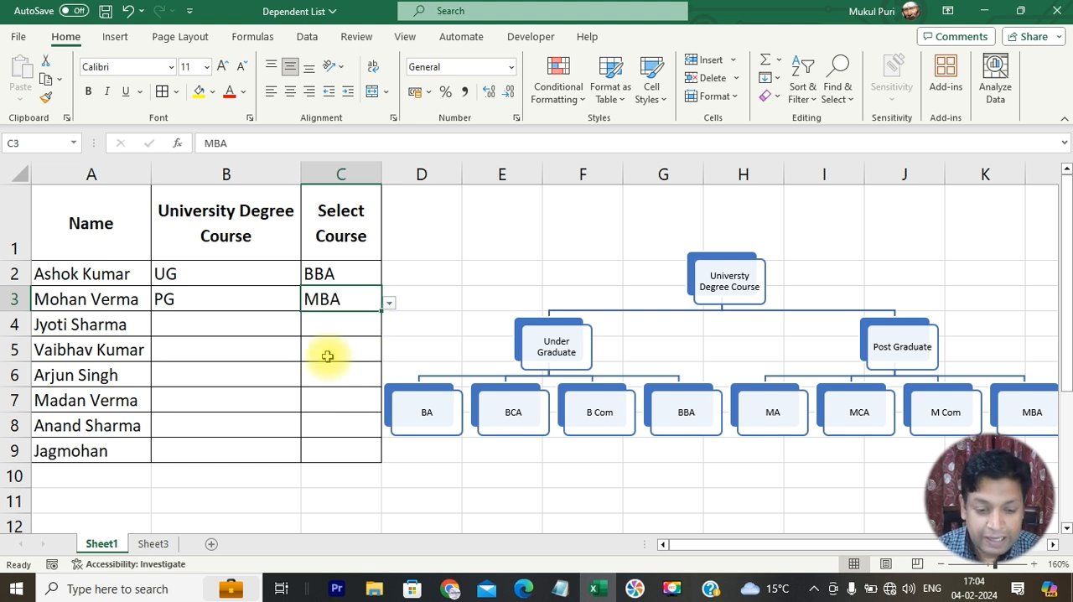
left_click(285, 328)
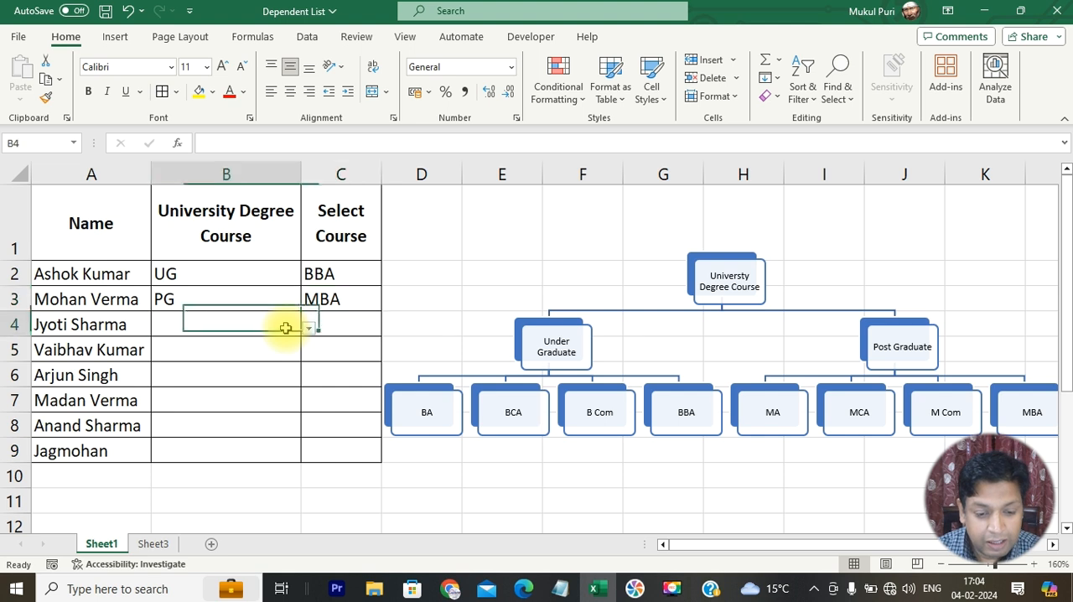
left_click(374, 323)
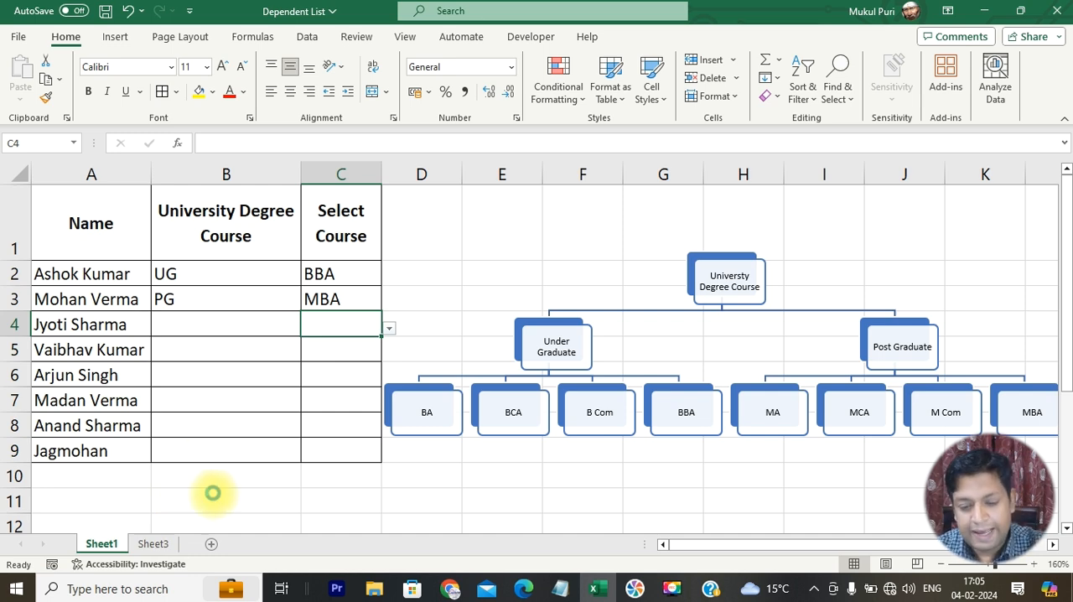
- Create a blank workbook and enter the headers Name, Select Level and Select Course in A1:C1
key("ctrl+n")
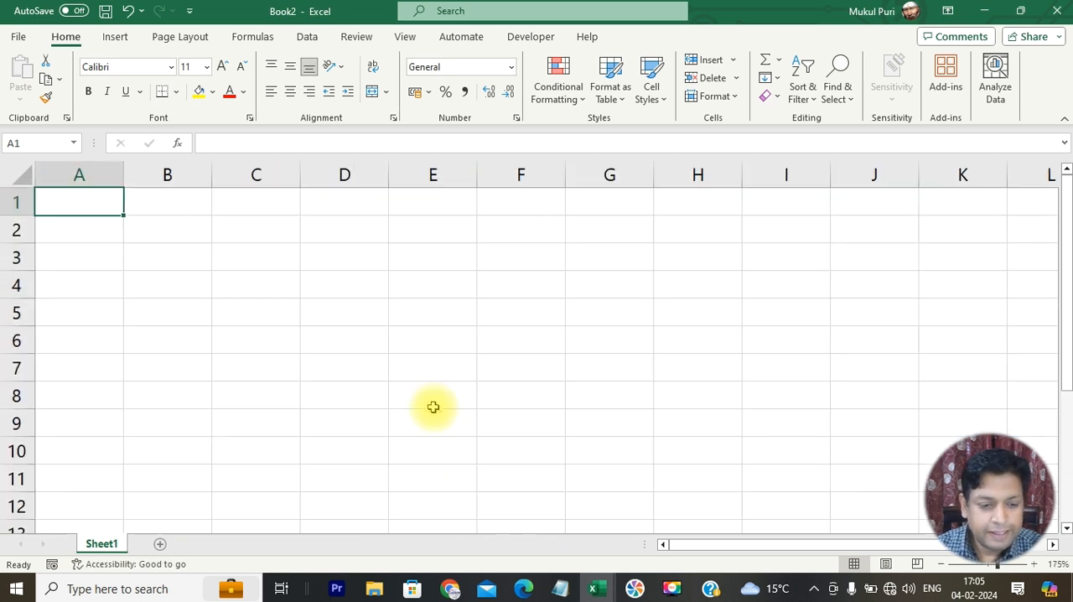
type("Name")
key("Tab")
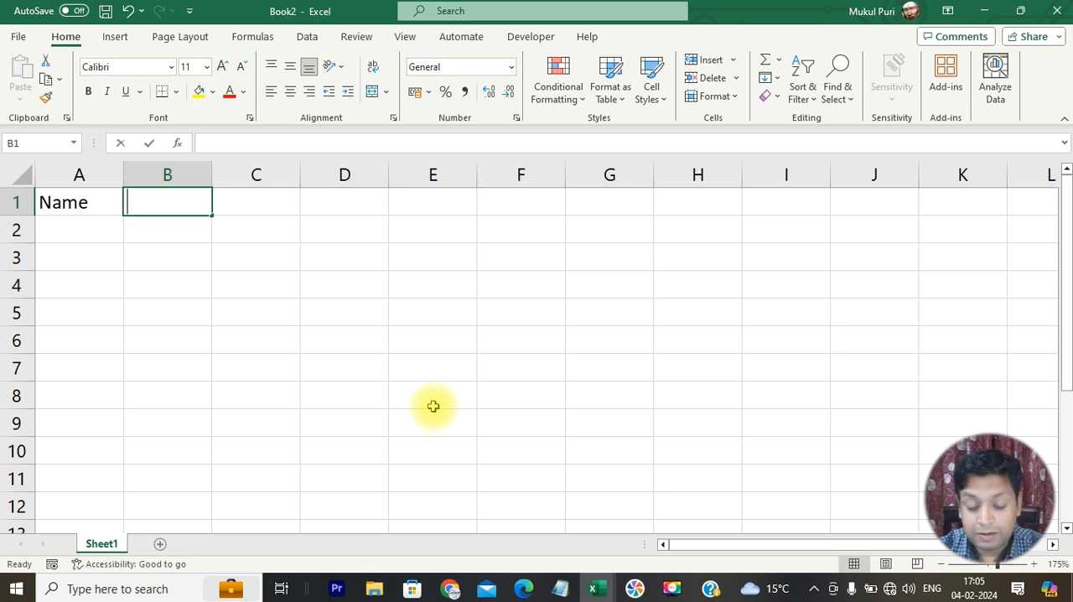
type("Select Level")
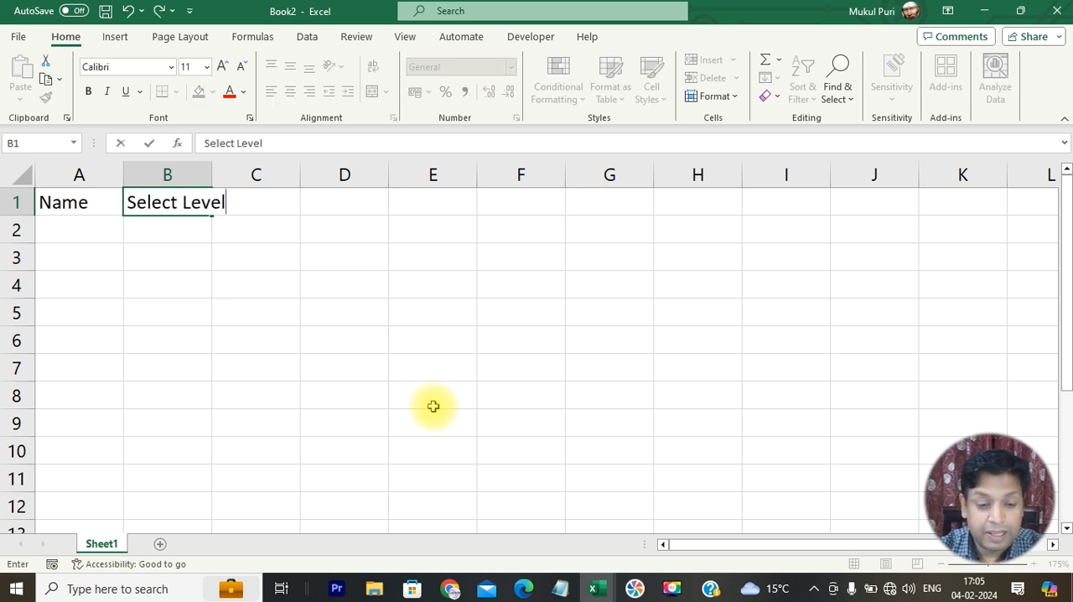
key("Tab")
type("Select Course")
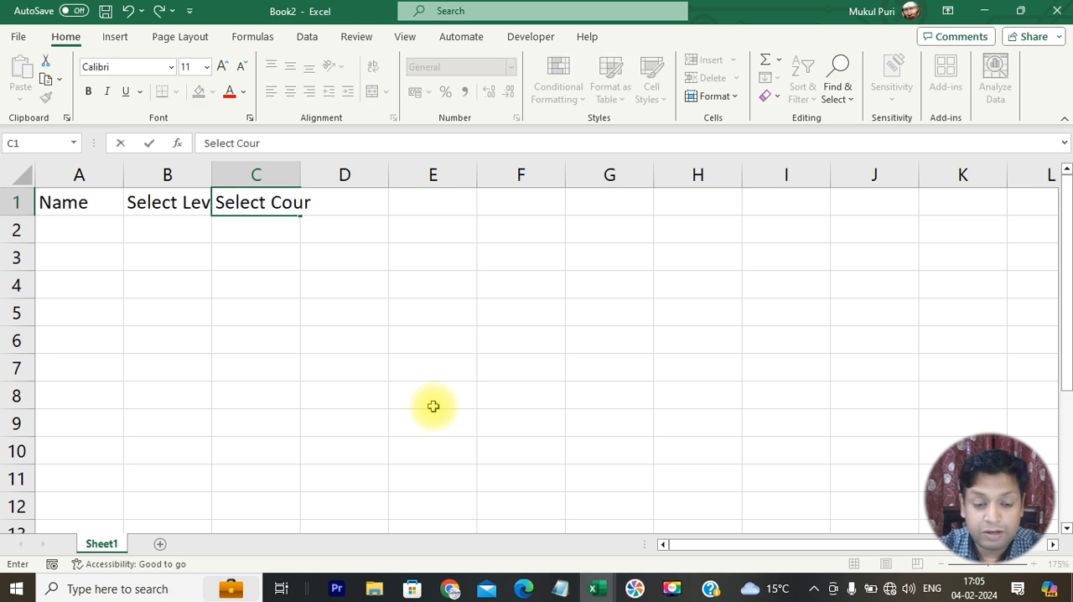
key("Return")
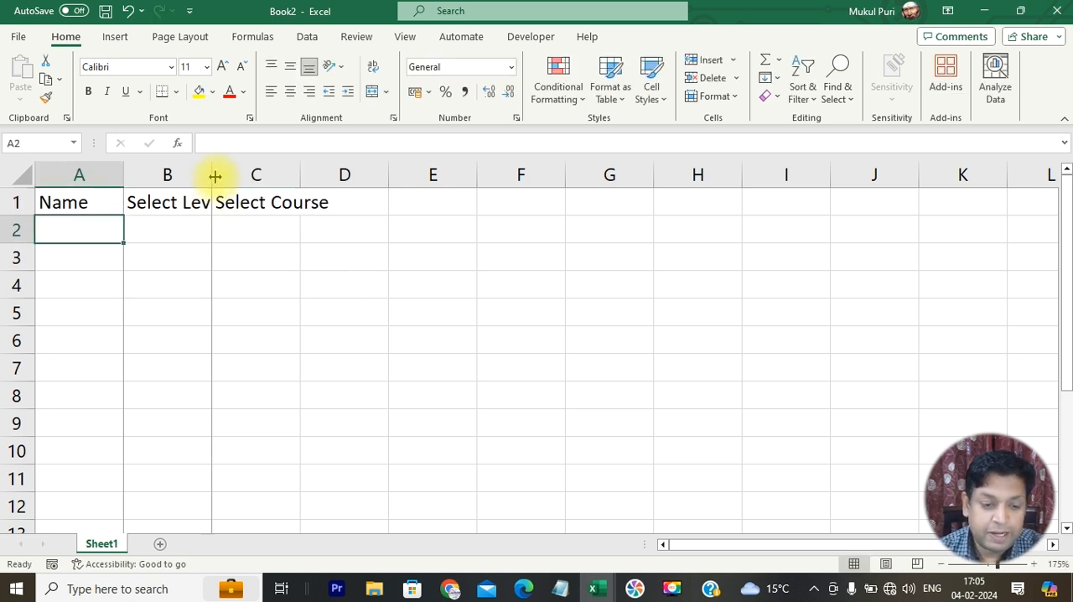
- Fit columns B and C to their header text and apply all borders to A1:C7
double_click(213, 174)
double_click(328, 175)
left_click_drag(76, 201, 340, 369)
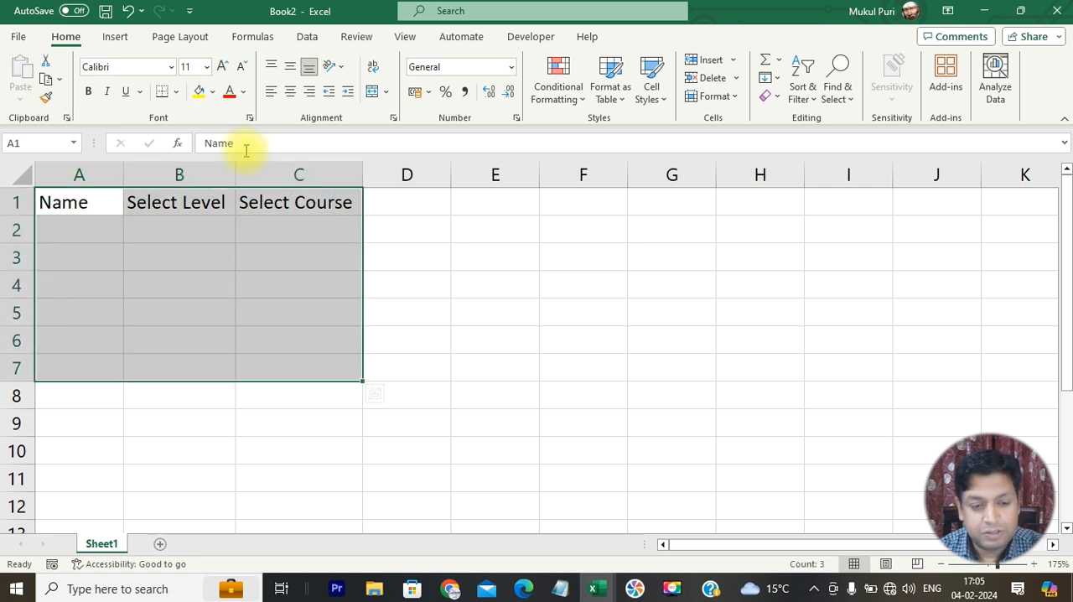
left_click(176, 91)
left_click(180, 249)
- Fill the header cells A1:C1 with yellow and make their text red and bold
left_click_drag(43, 202, 311, 200)
left_click(199, 92)
left_click(229, 91)
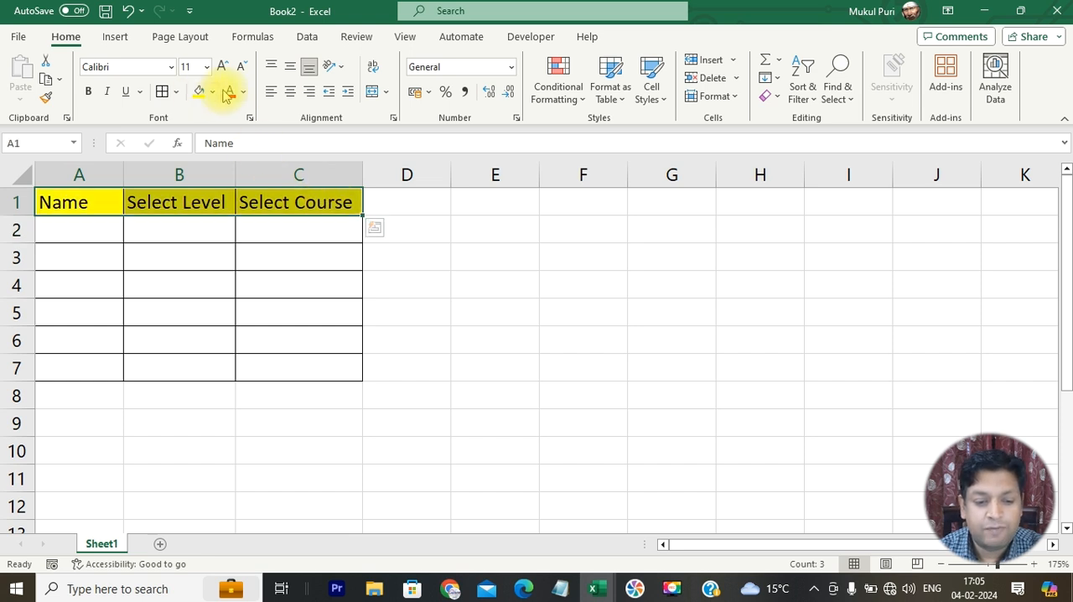
left_click(89, 91)
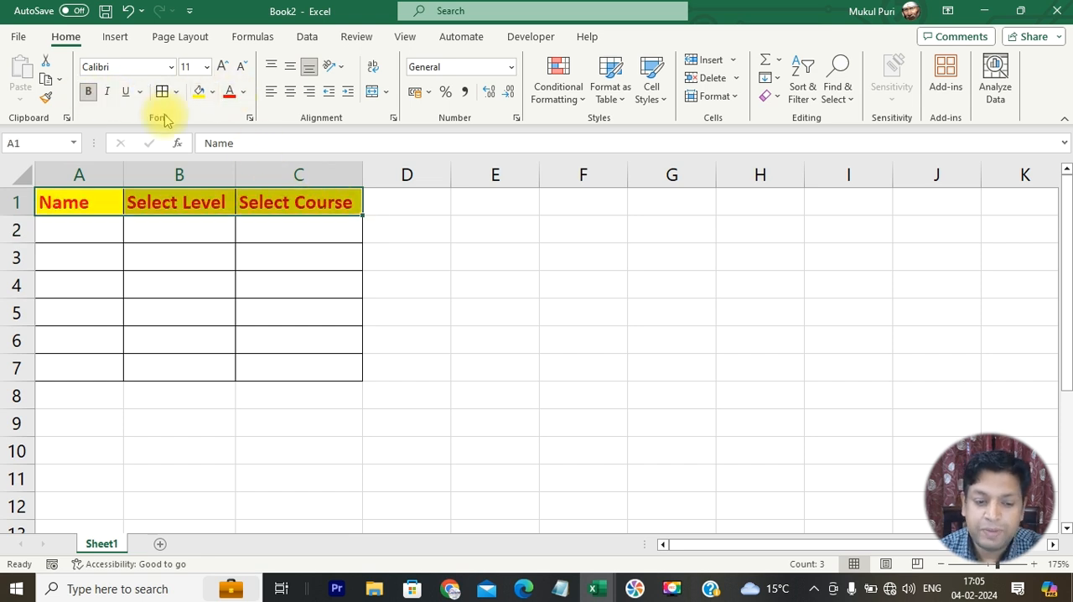
- Change the fill of headers A1:C1 to black and their font colour to white
left_click(212, 92)
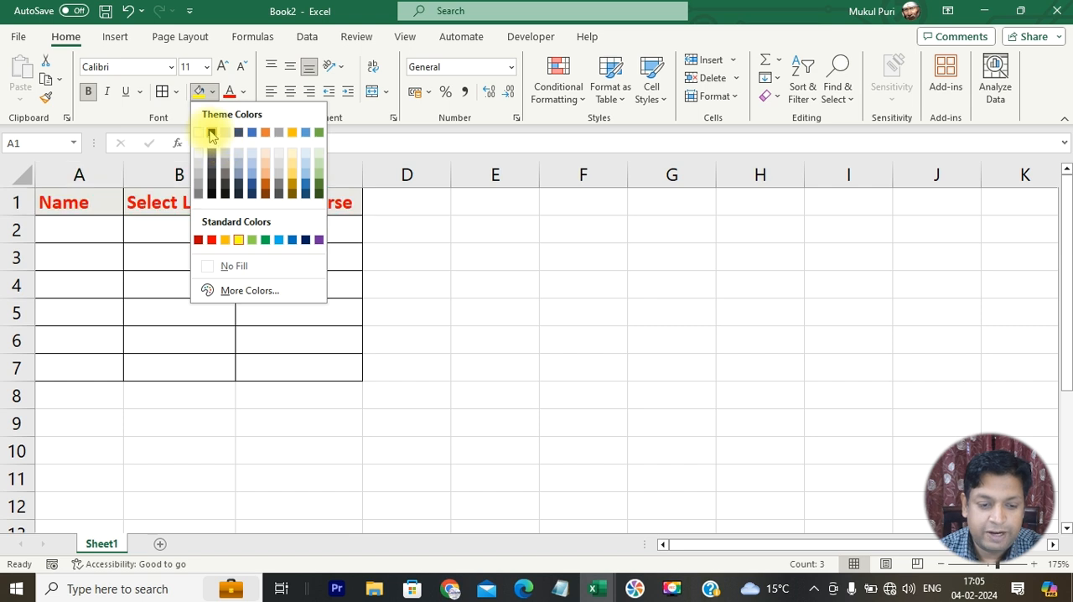
left_click(211, 132)
left_click(243, 91)
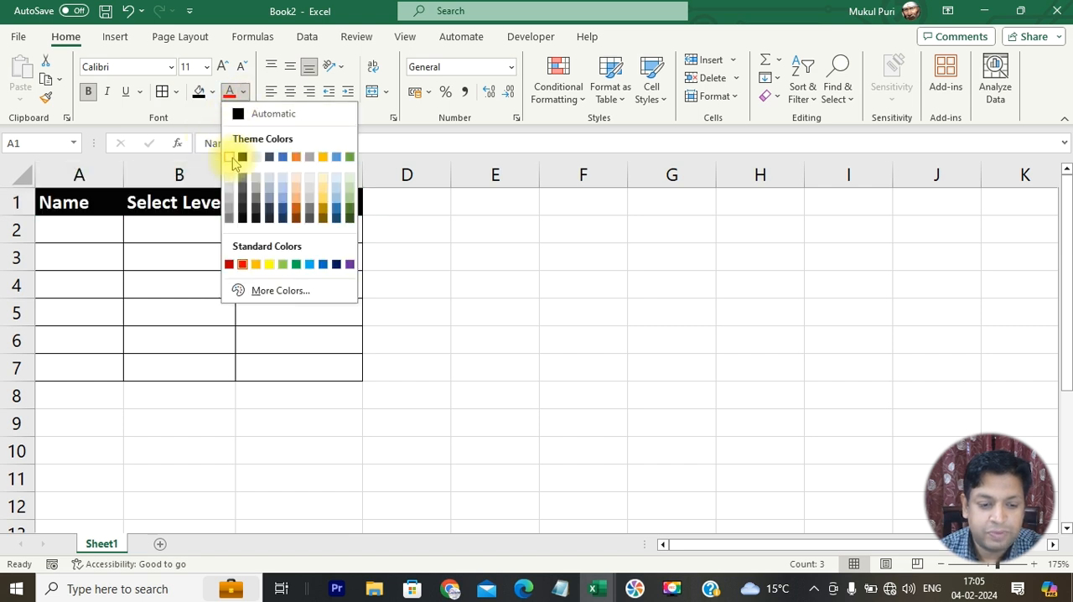
left_click(228, 157)
left_click(341, 251)
left_click(409, 391)
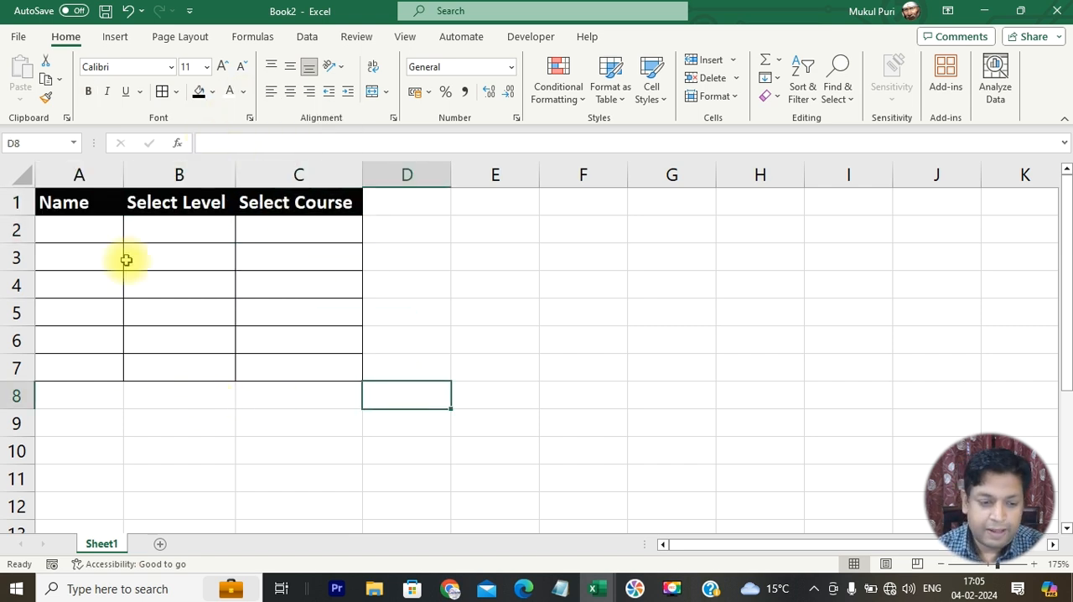
- Enter the first two people's full names in A2 and A3 of the Name column
left_click(114, 231)
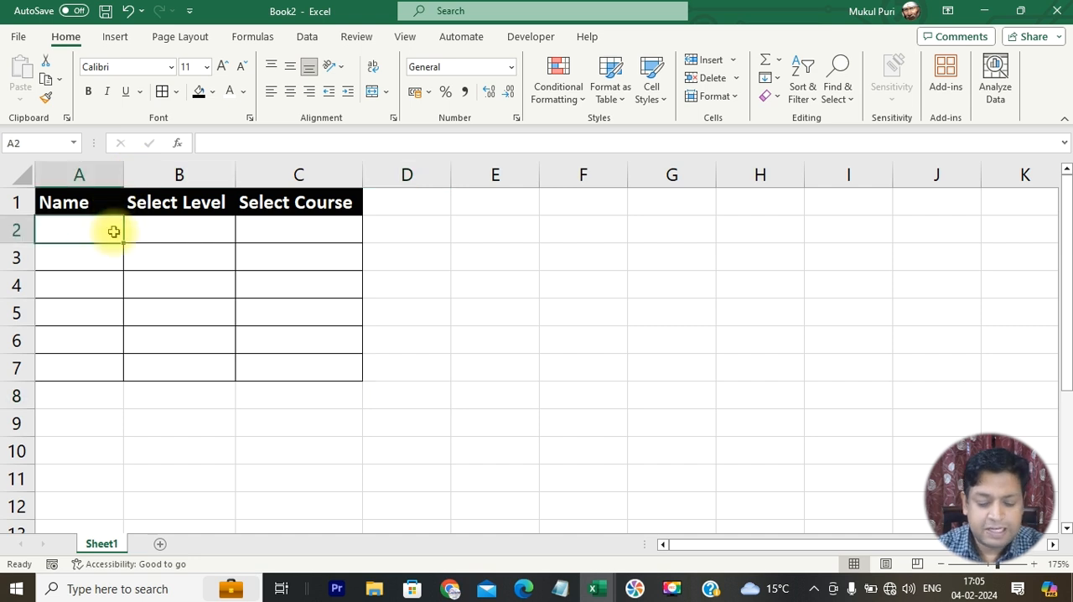
type("Ashok Kumar")
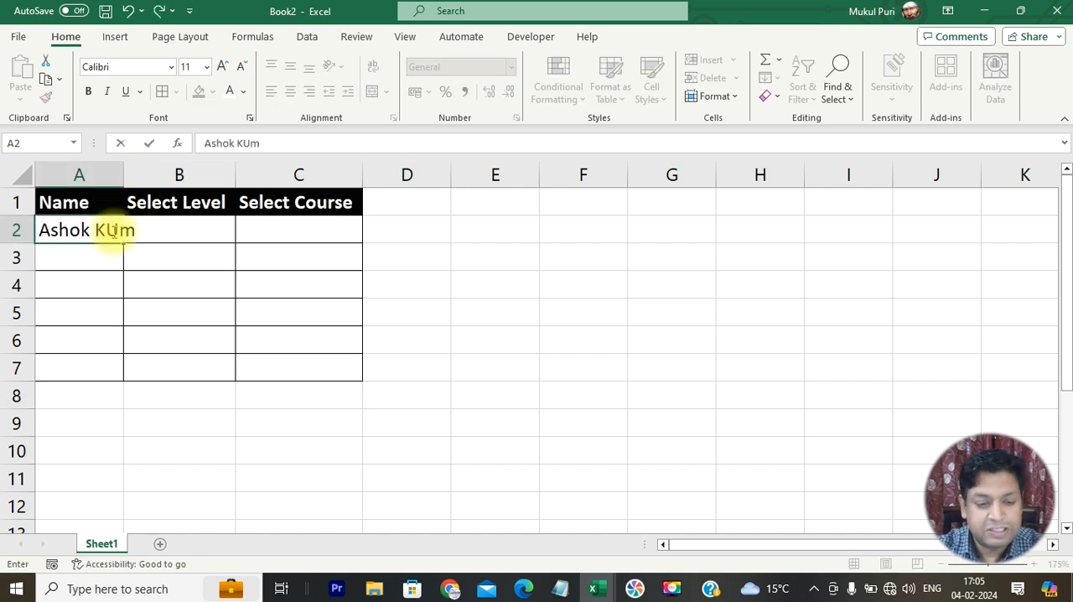
key("Return")
type("Manu")
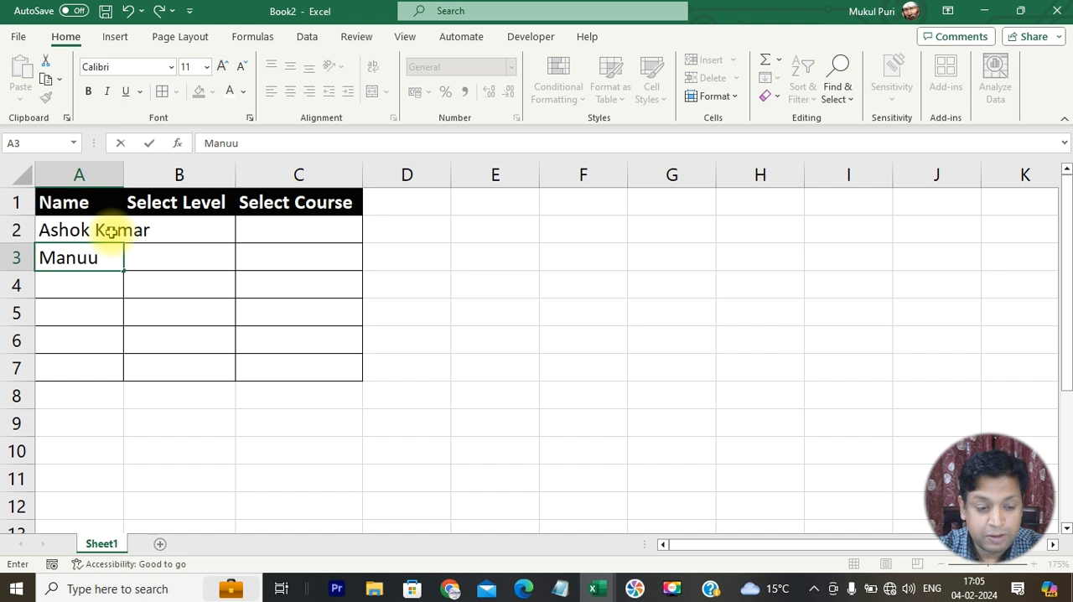
type(" Kumar")
key("Return")
- Enter the third person's full name in A4 and complete the surname's missing last letter
type("Ravi")
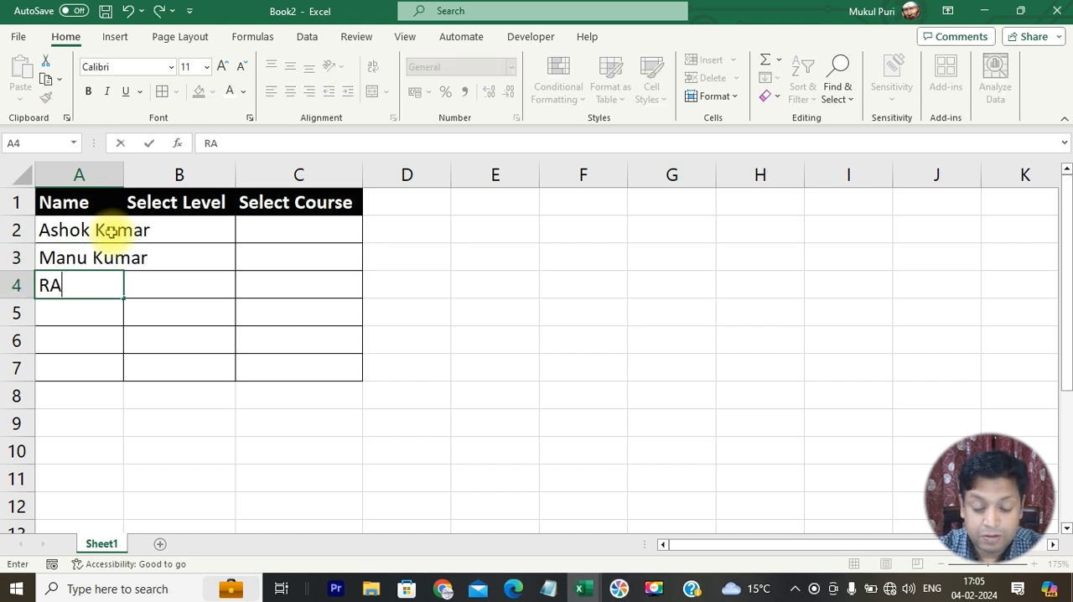
type(" Thaku")
key("Return")
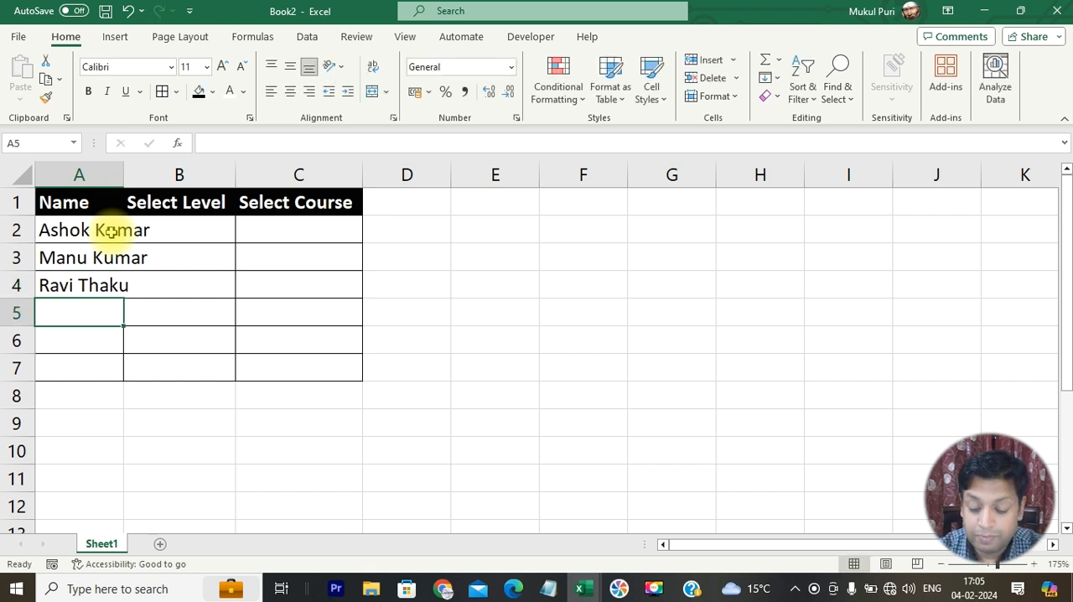
key("Up")
key("F2")
type("r")
key("Return")
- Enter the remaining three people's full names in A5:A7 and fit column A to its contents
type("Soha")
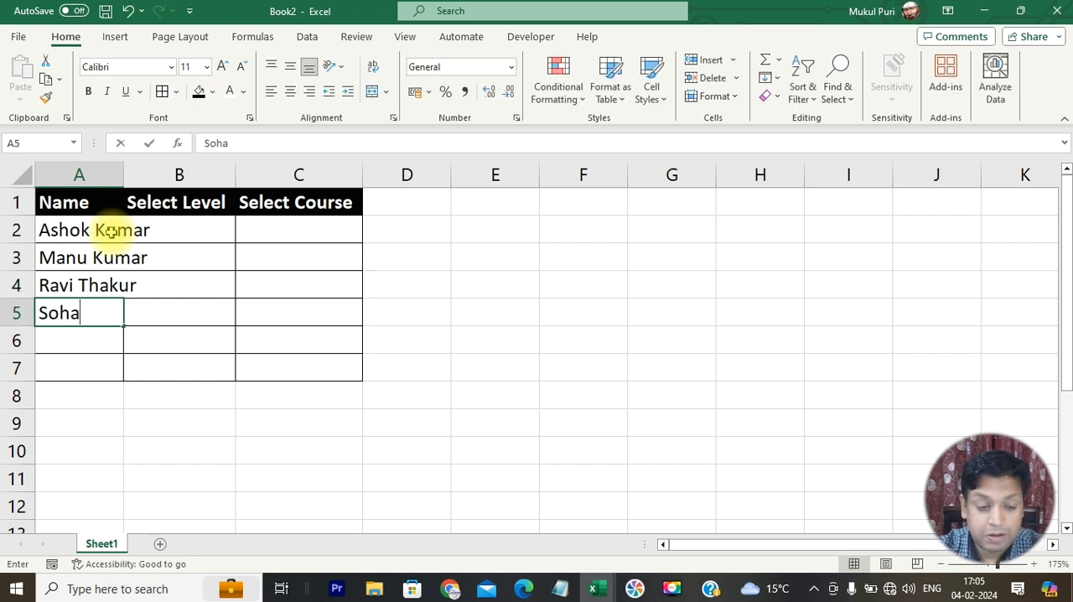
type("n Lal")
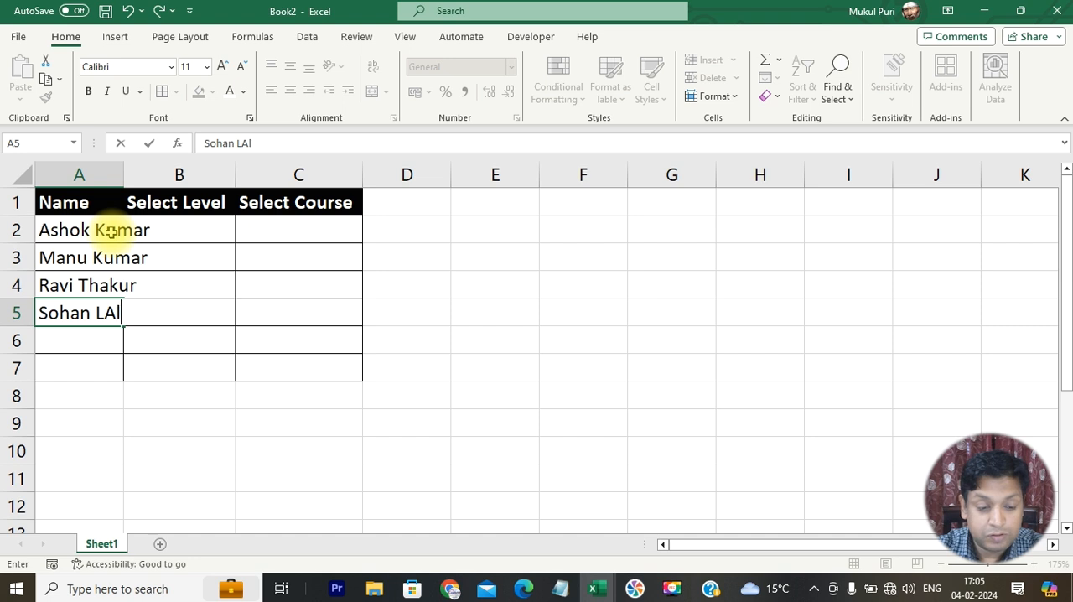
key("Return")
type("Sanajy Singh")
key("Return")
type("Arvind Kumar")
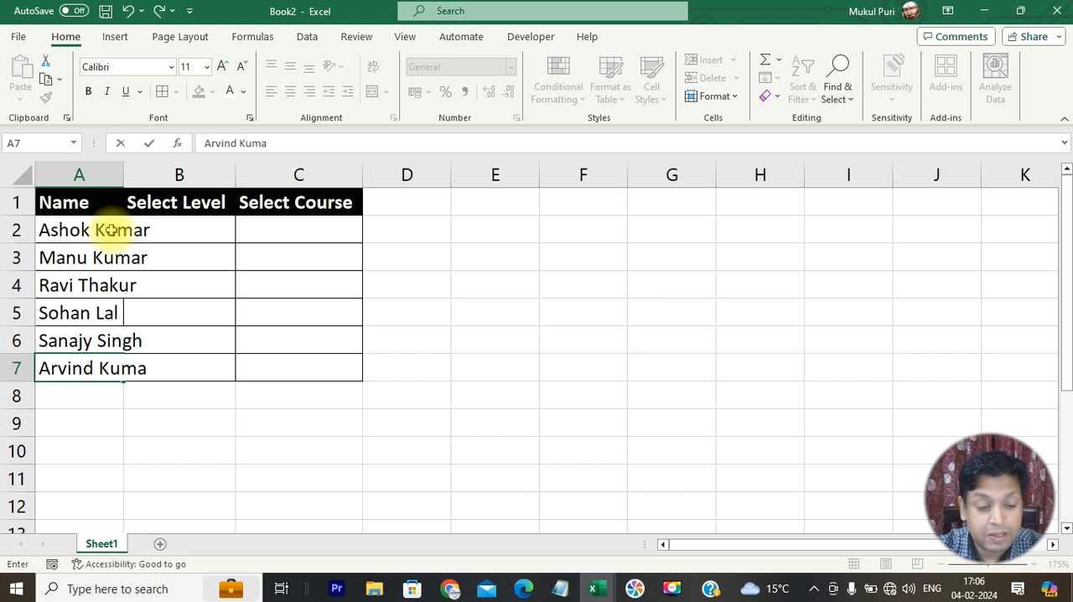
key("Return")
double_click(122, 175)
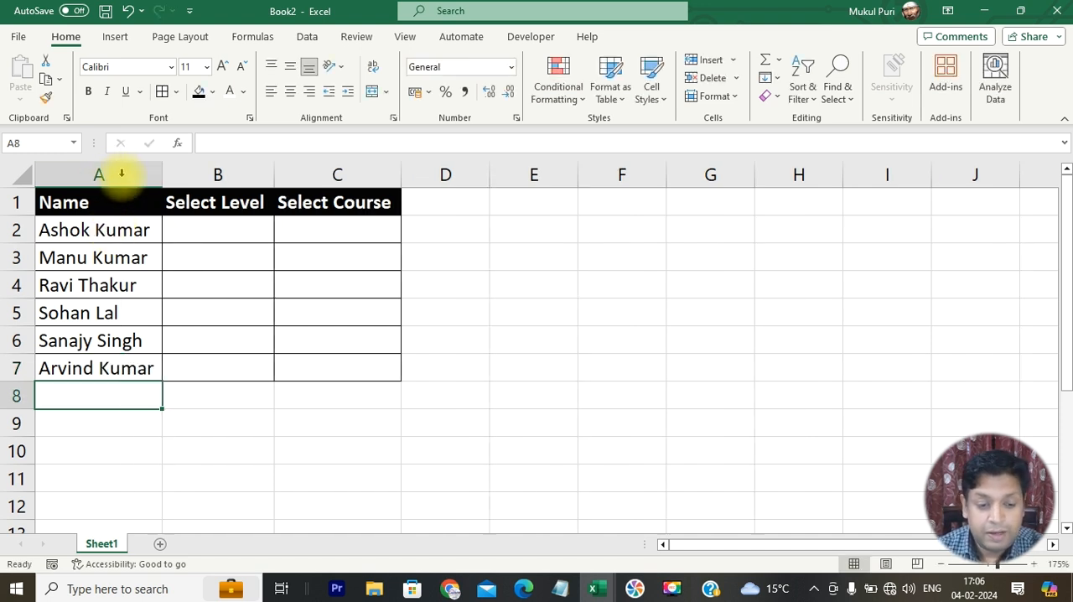
- Restrict B2:B7 under Select Level to a data validation list with the source "UG, PG"
left_click_drag(236, 230, 225, 366)
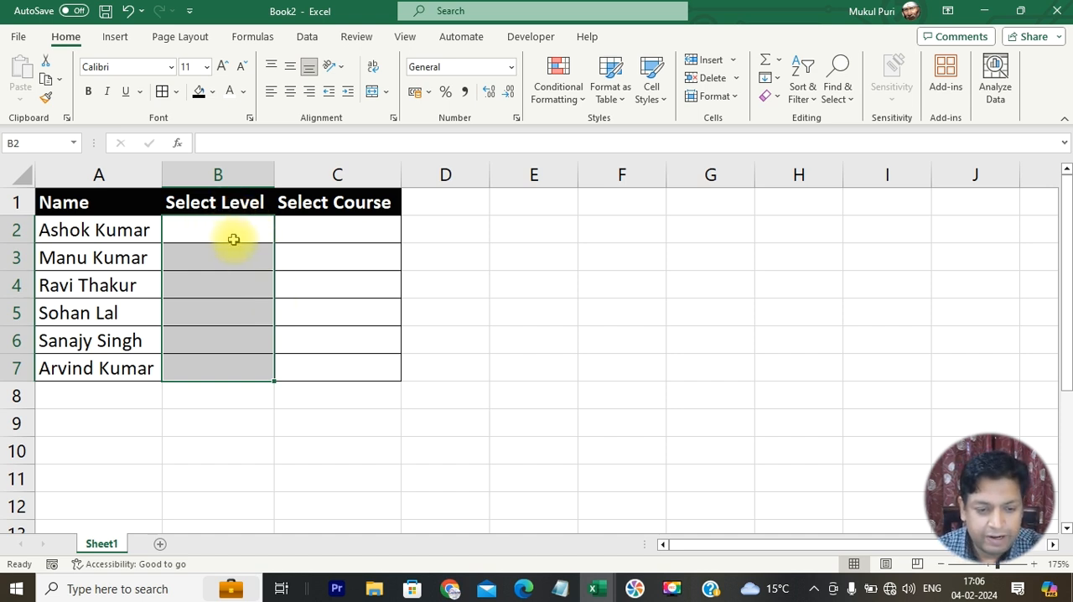
left_click_drag(235, 225, 242, 367)
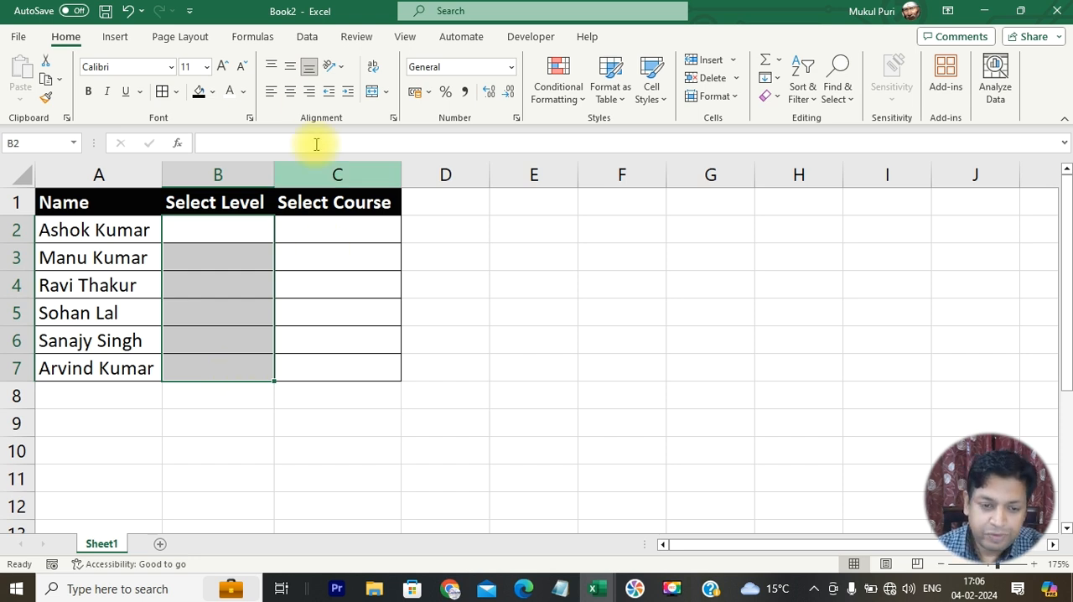
left_click(307, 36)
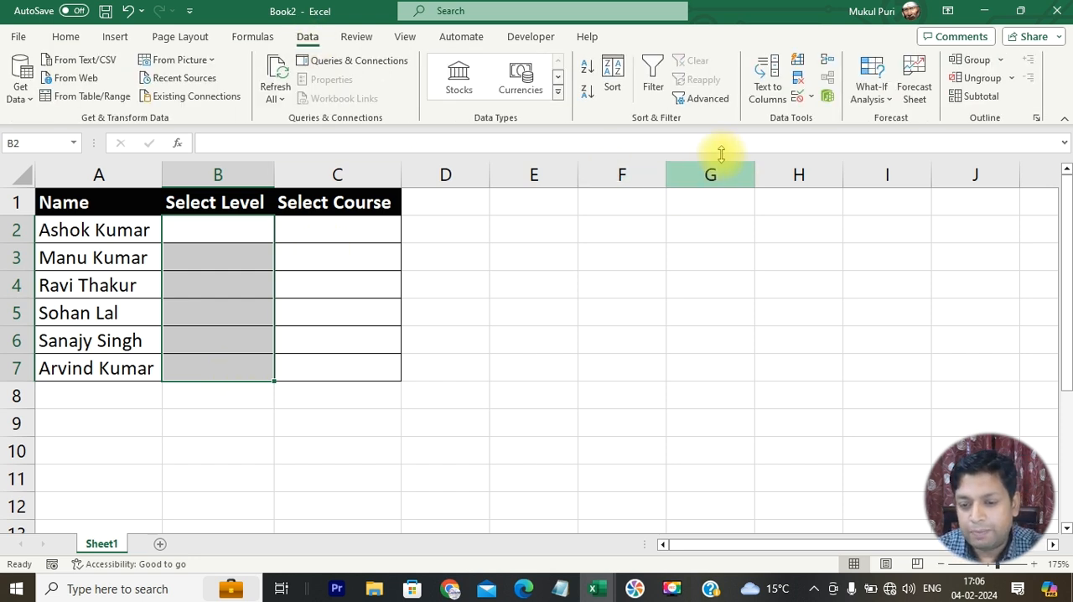
left_click(810, 97)
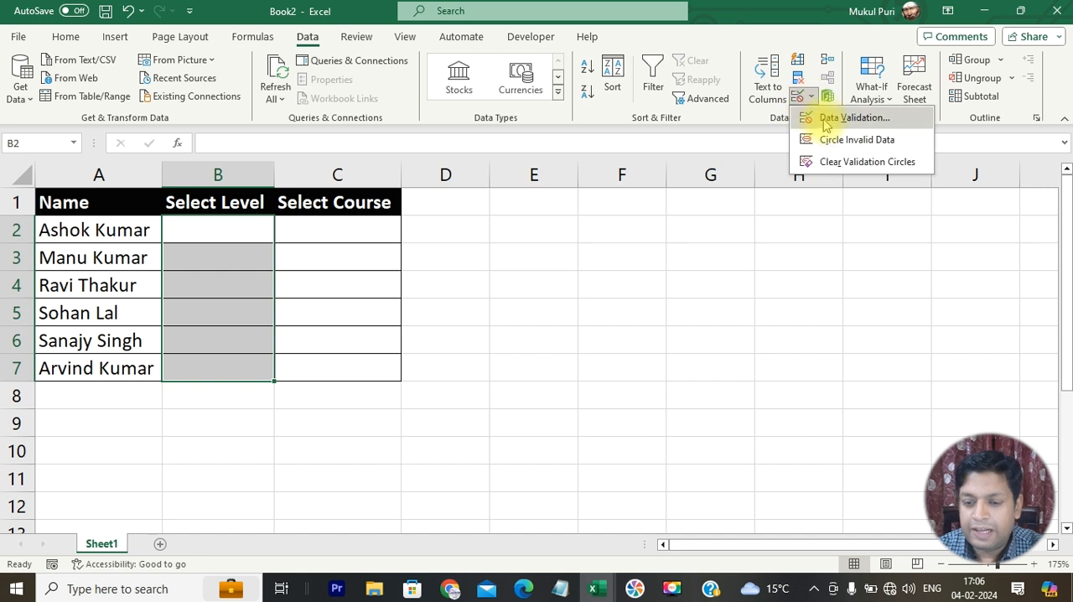
left_click(827, 122)
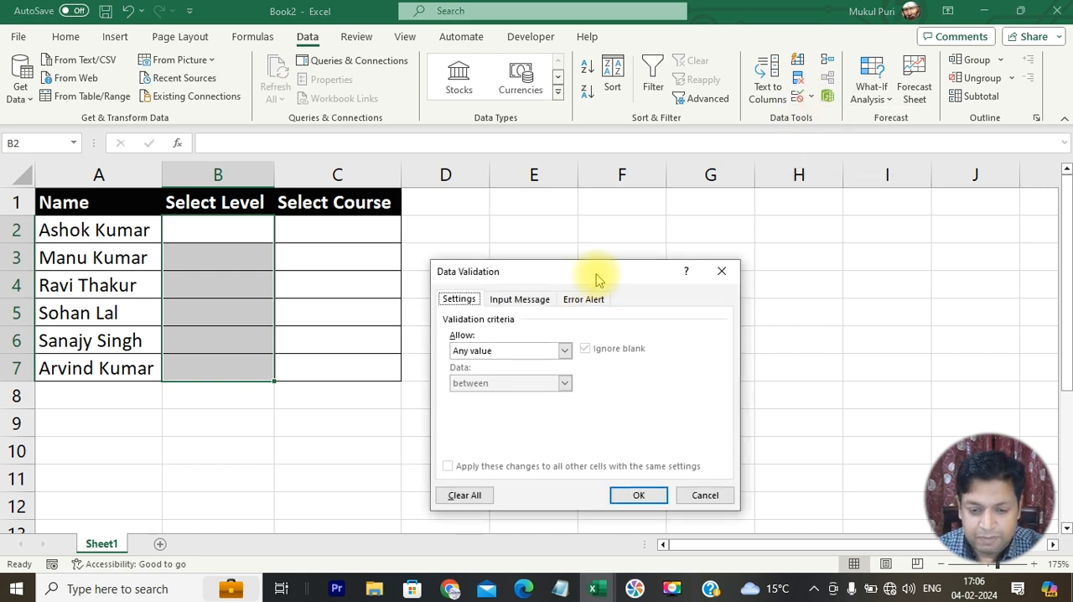
left_click_drag(597, 272, 641, 217)
left_click(538, 298)
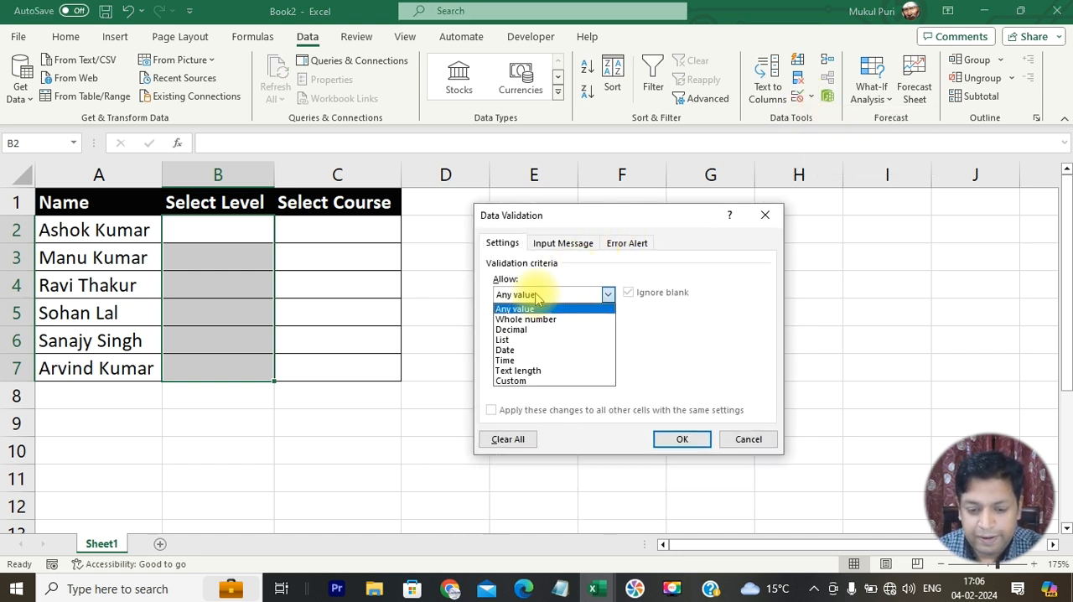
left_click(538, 340)
left_click(540, 361)
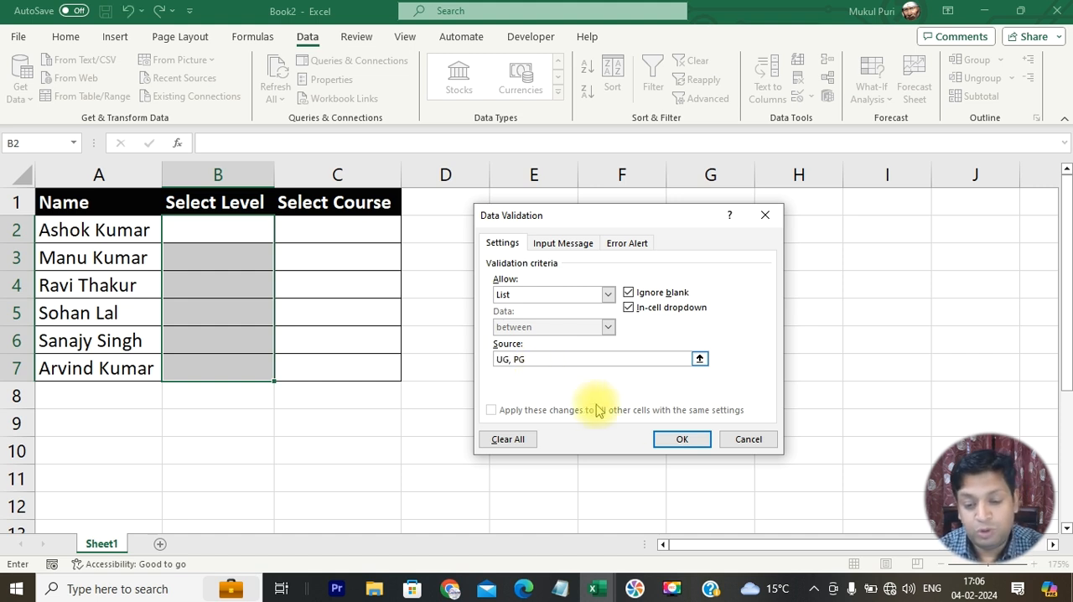
left_click(684, 440)
- Test the dropdown in B2 by choosing UG and switching the choice to PG
left_click(282, 235)
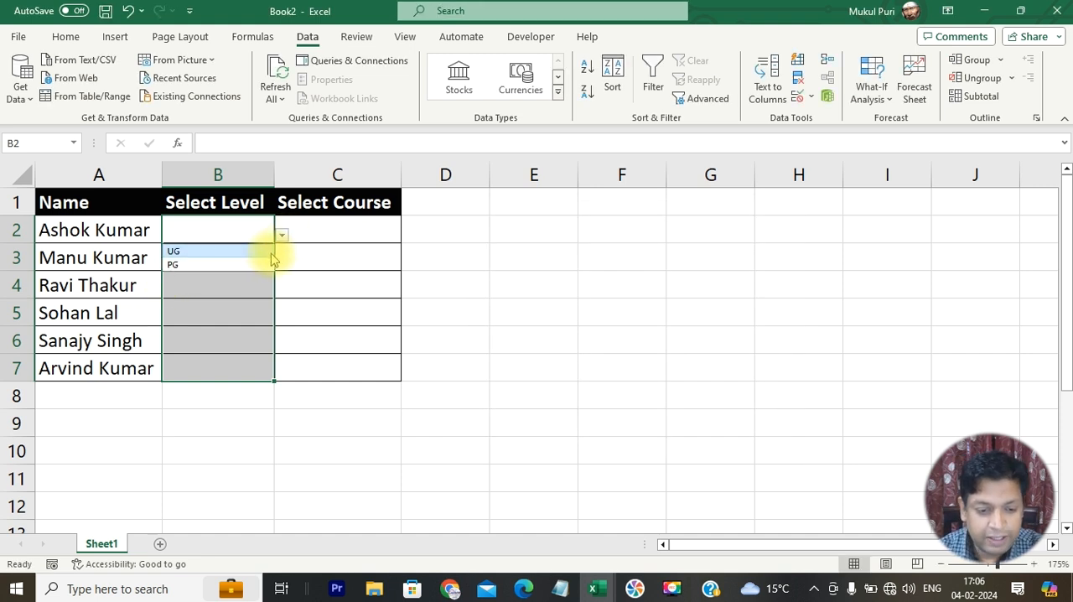
left_click(270, 253)
left_click(282, 235)
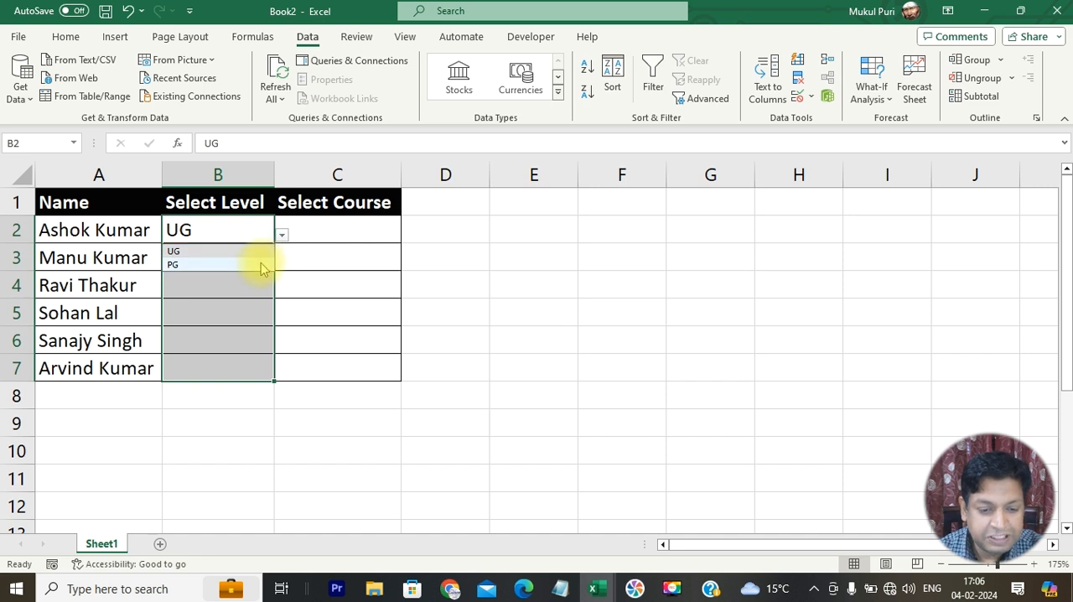
left_click(260, 265)
- Add a second worksheet and enter the heading Under Graduate in its cell A1
left_click_drag(331, 230, 331, 367)
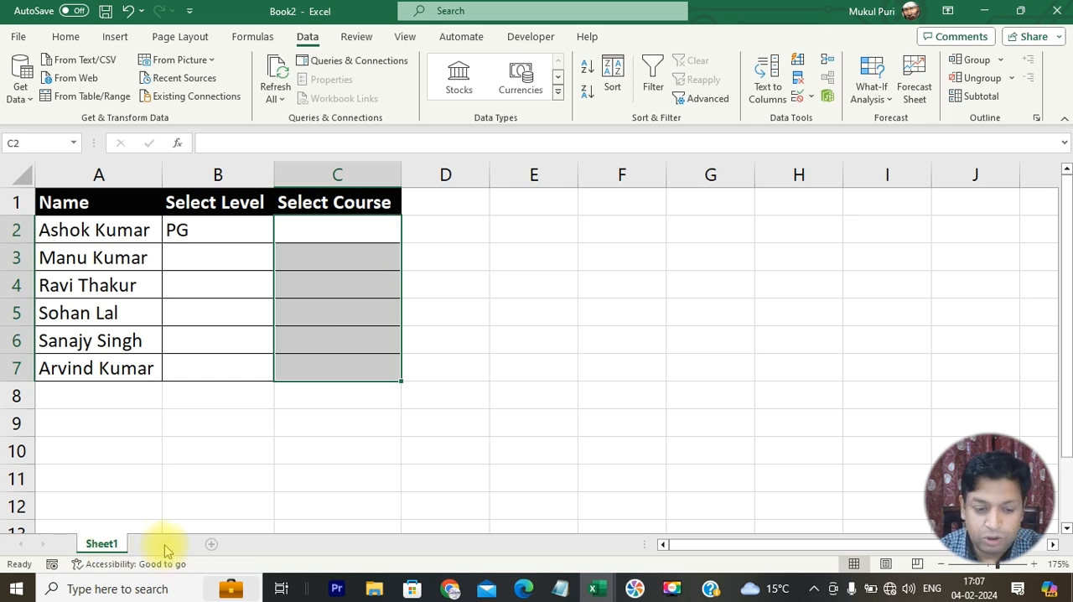
left_click(162, 546)
scroll(297, 396, "up", 5, "ctrl")
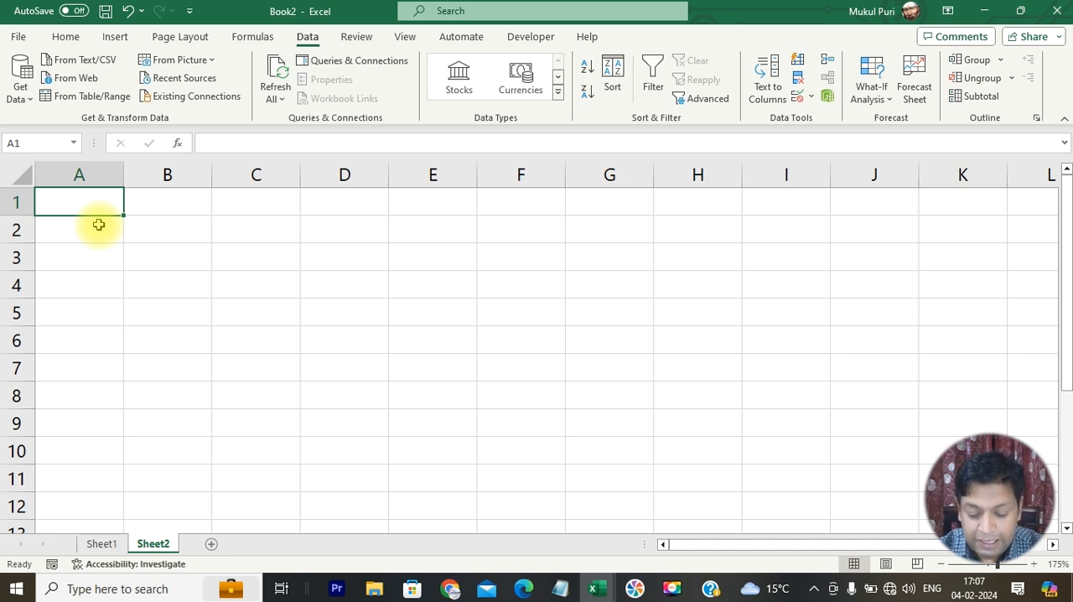
type("Under Graduate")
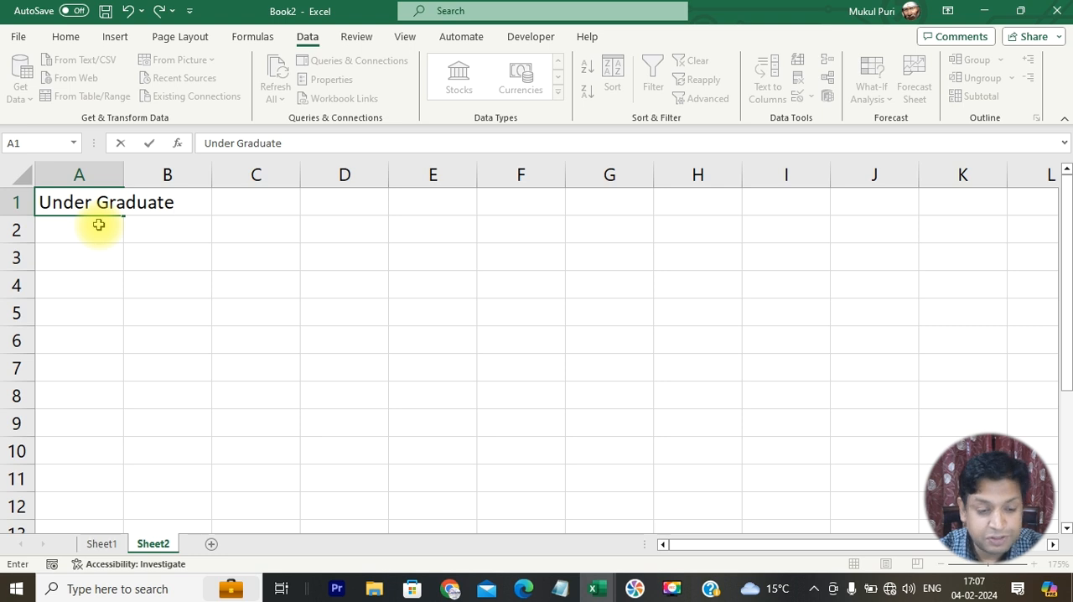
key("Return")
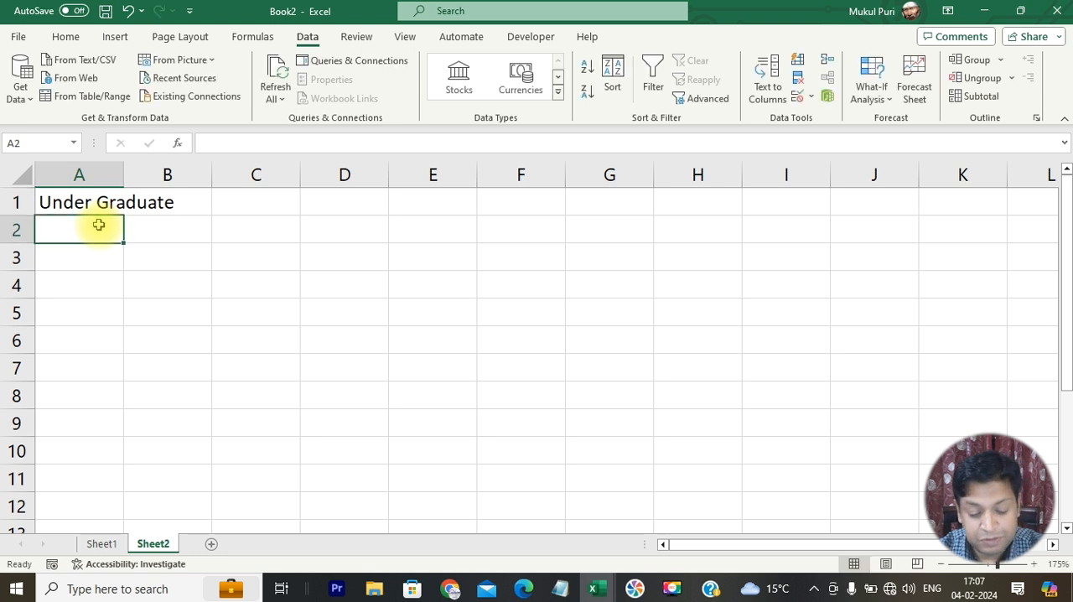
- List the courses BA, B Com, BCA and BBA in A2:A5 and fit column A to its contents
type("BA")
key("Return")
type("B")
key("BackSpace")
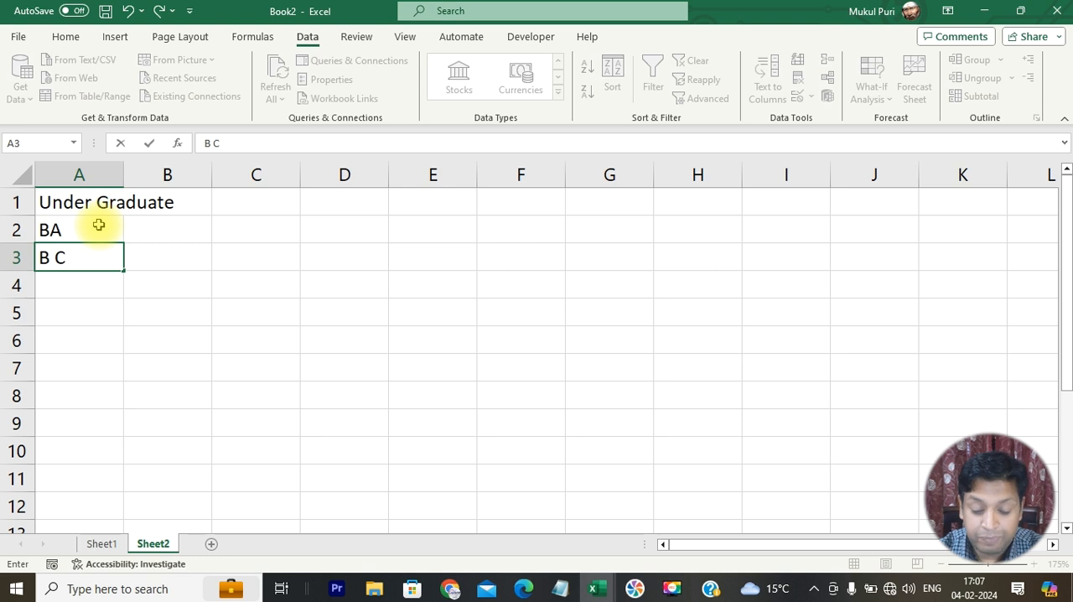
type("Com")
key("Return")
type("BCA")
key("Return")
type("BBA")
key("Return")
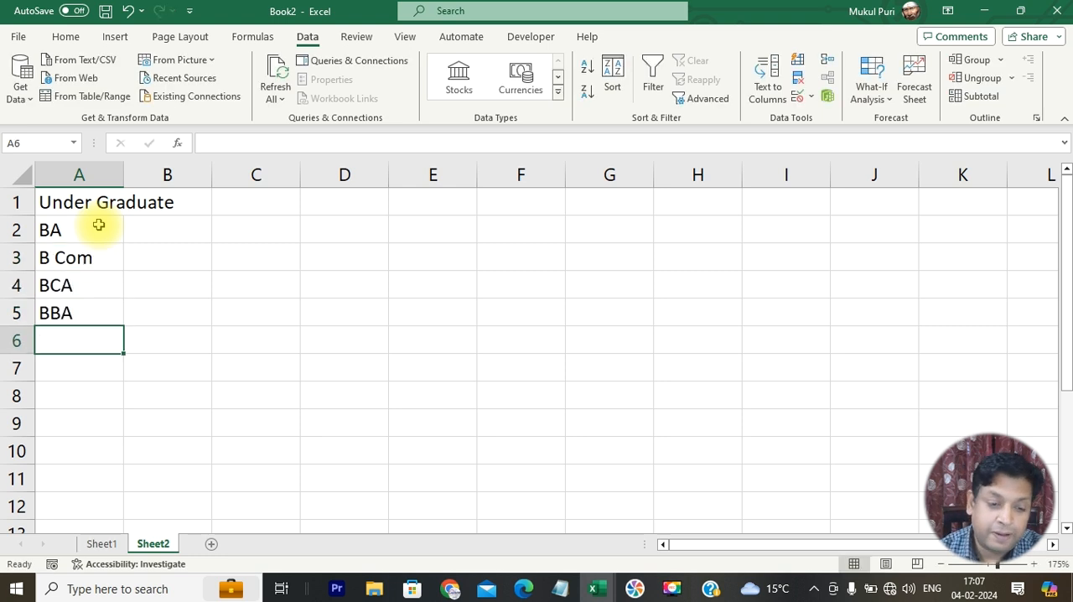
double_click(122, 177)
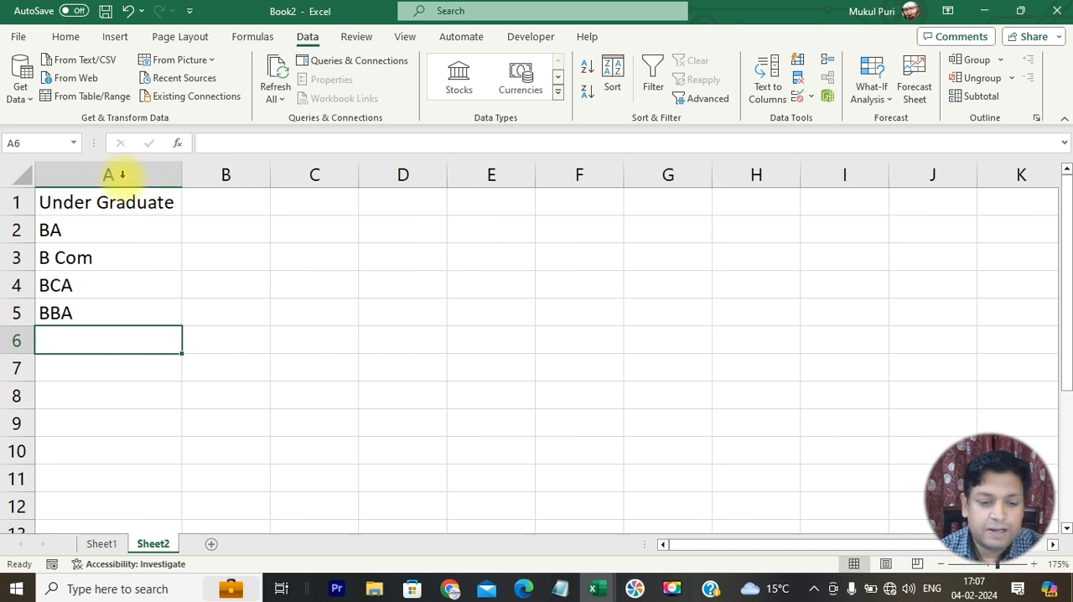
- Enter the heading Post Graduate in D1, correcting the spelling while entering it
left_click(381, 202)
type("Post GH")
type("duate")
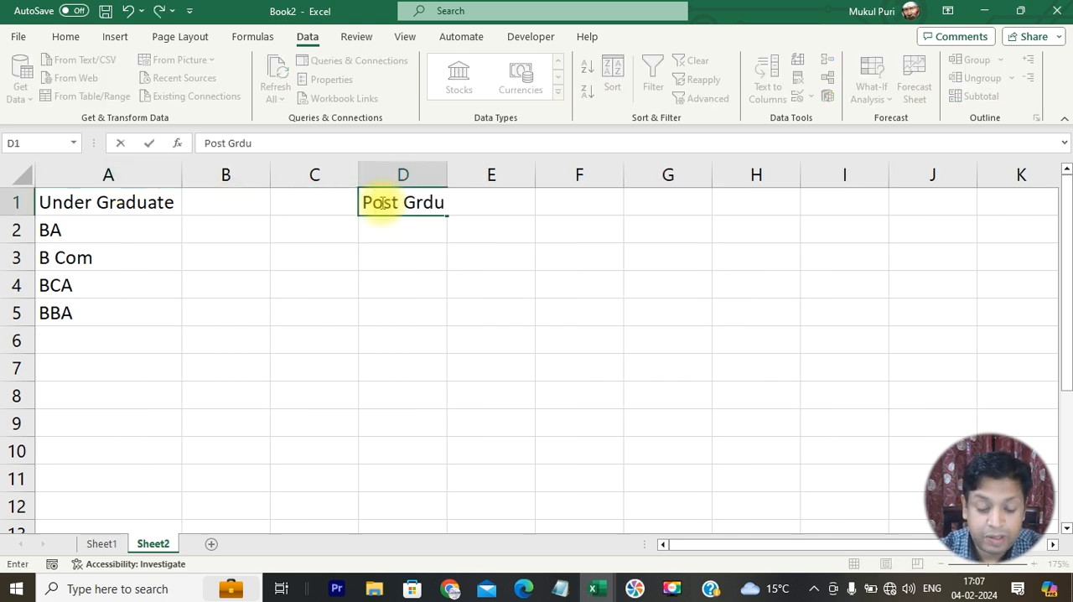
key("BackSpace")
key("BackSpace")
key("BackSpace")
key("BackSpace")
type("aduate")
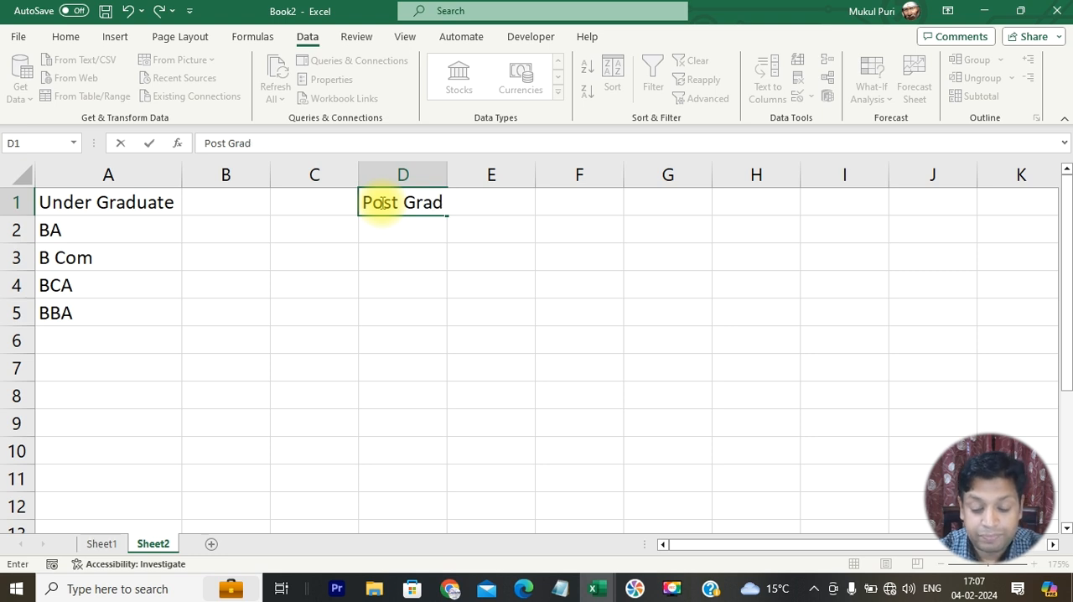
key("Return")
- List the courses MA, M Com, MCA and MBA in D2:D5 and fit column D to its contents
type("MA")
key("Return")
type("M Co")
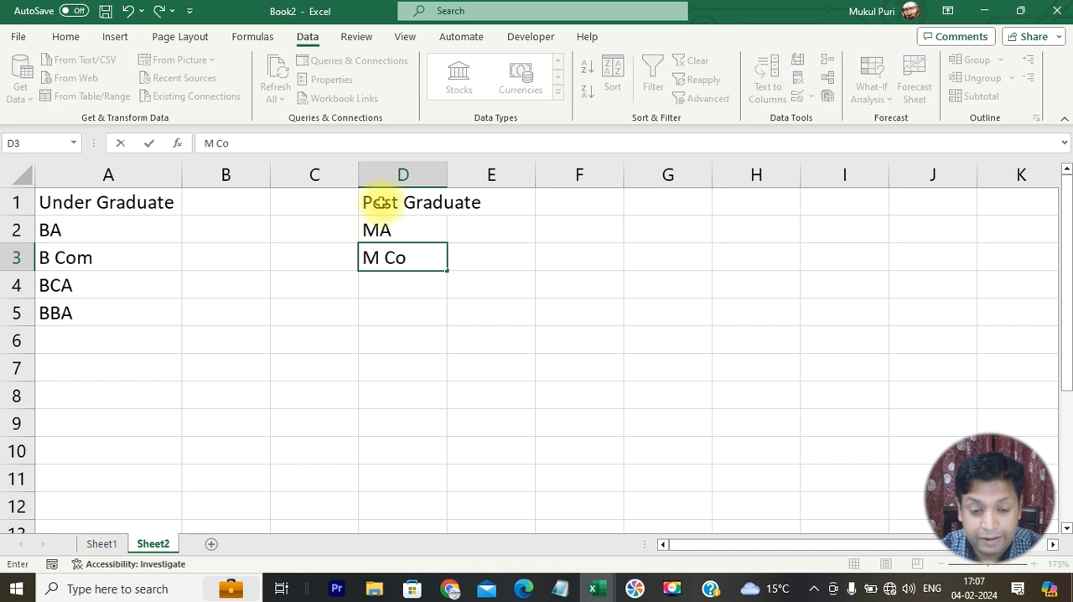
type("m")
key("Return")
type("MCA")
key("Return")
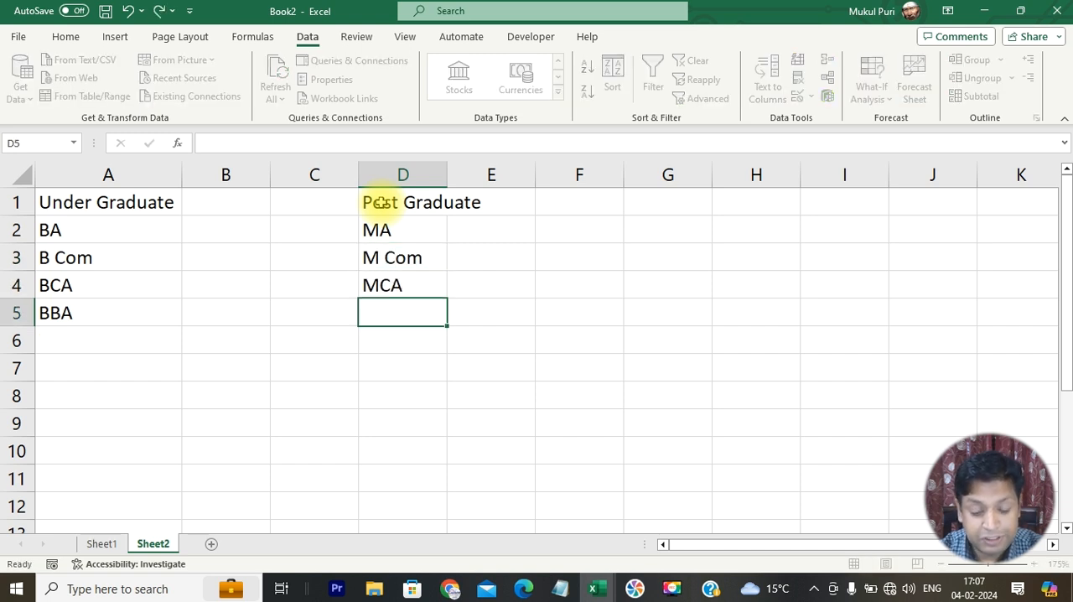
type("MBA")
key("Return")
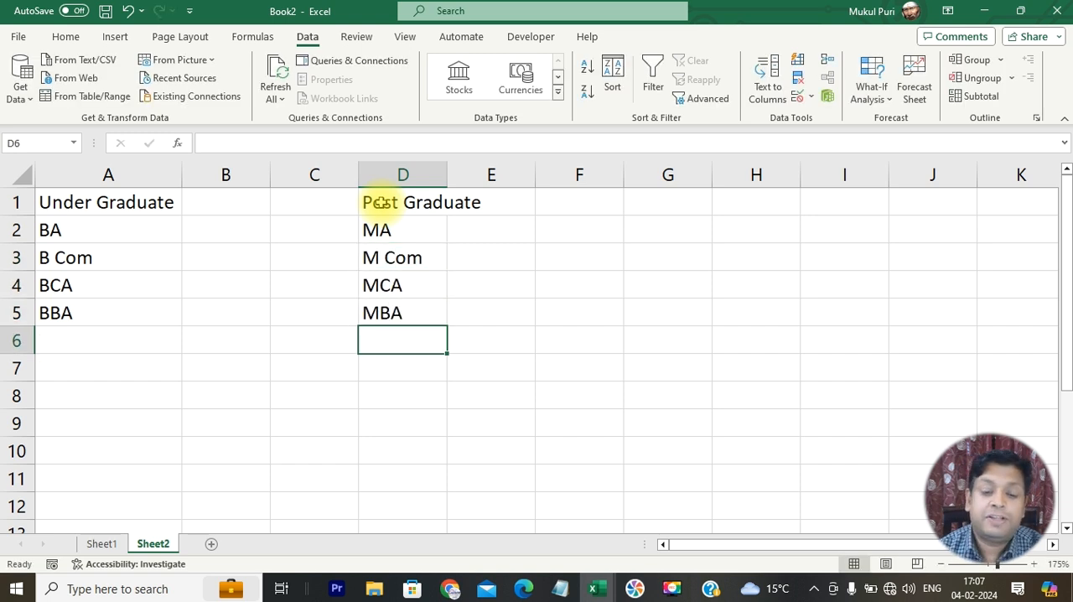
double_click(447, 174)
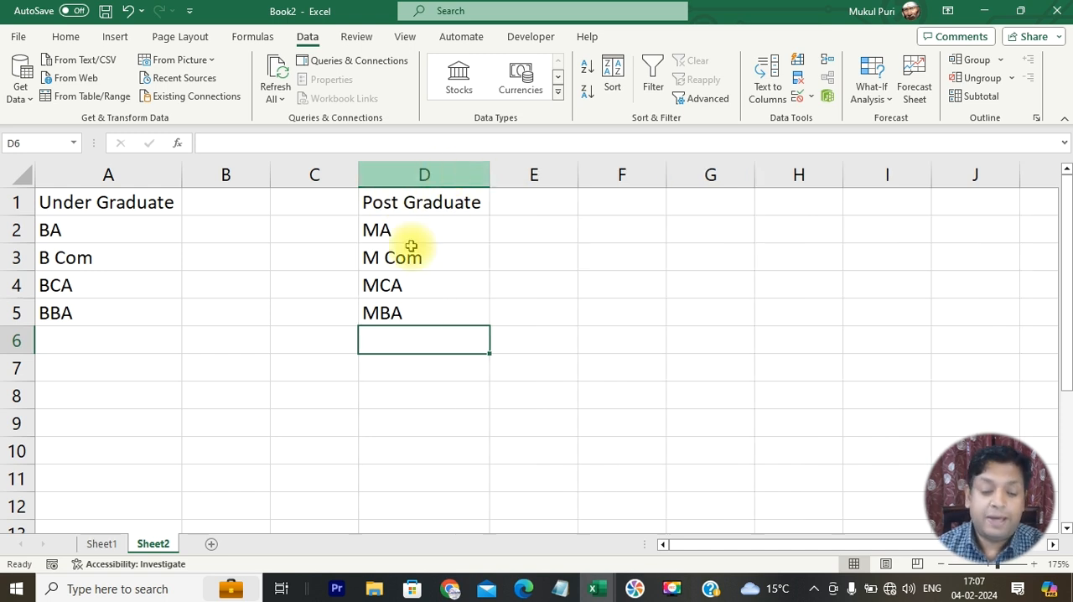
- Convert the Under Graduate list in A1:A5 into an Excel table with headers
left_click_drag(122, 209, 134, 305)
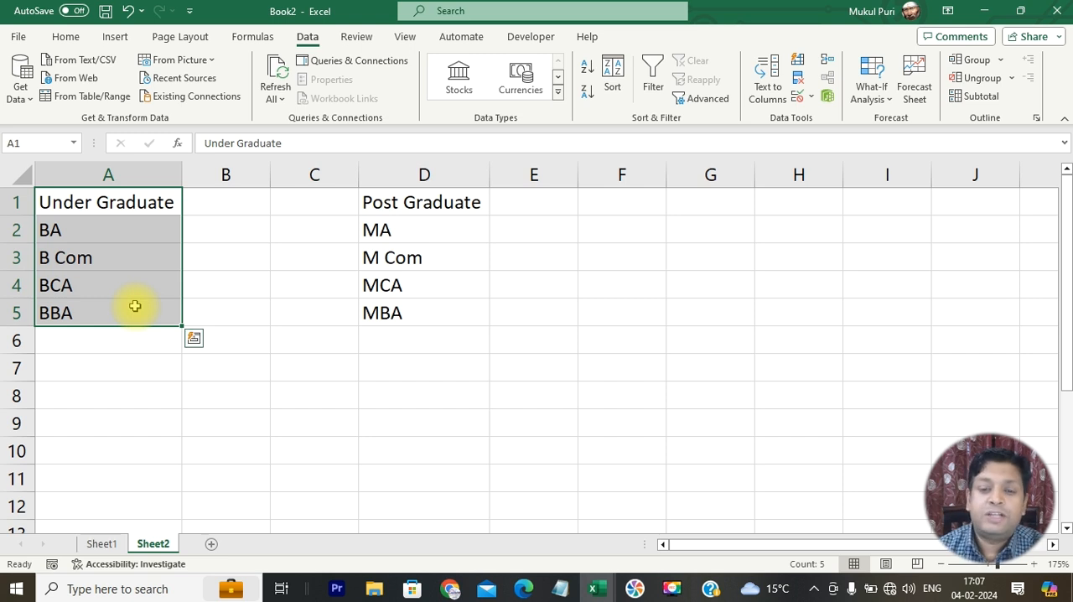
left_click_drag(388, 207, 392, 295)
left_click_drag(150, 203, 150, 322)
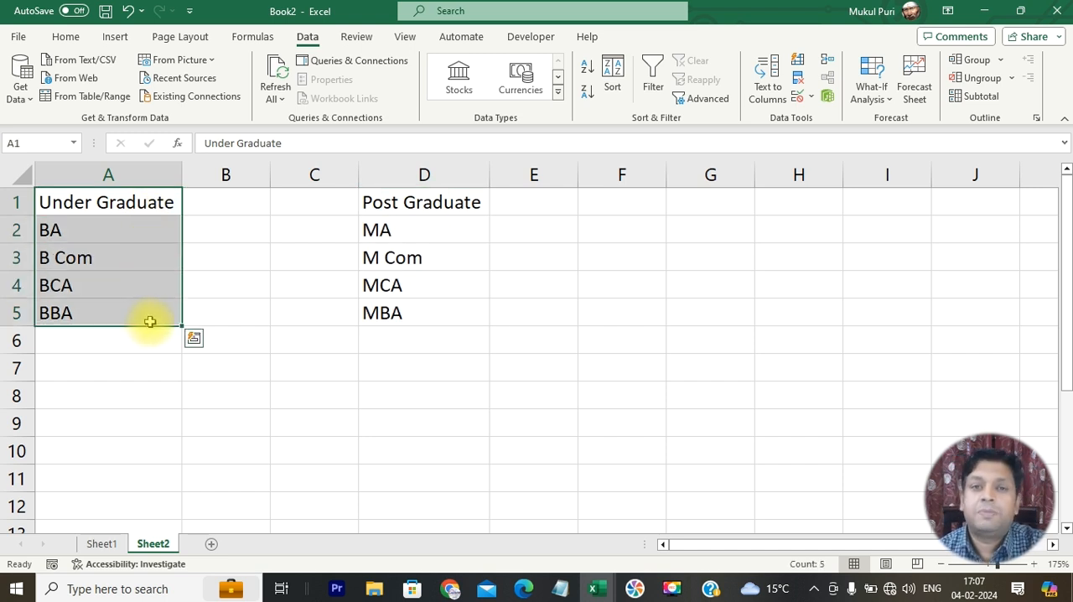
key("ctrl+t")
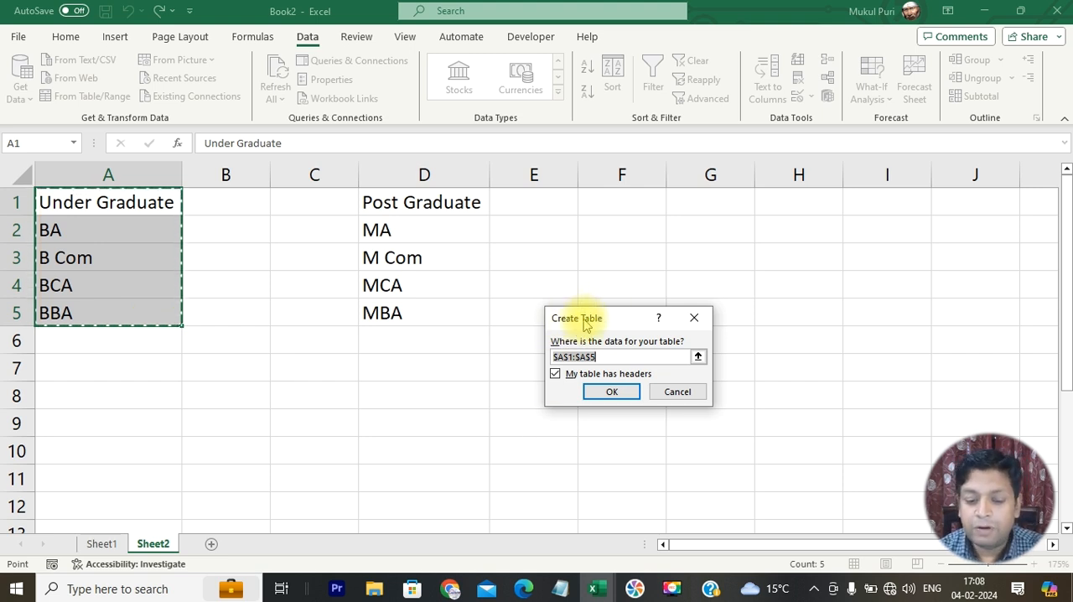
left_click(565, 375)
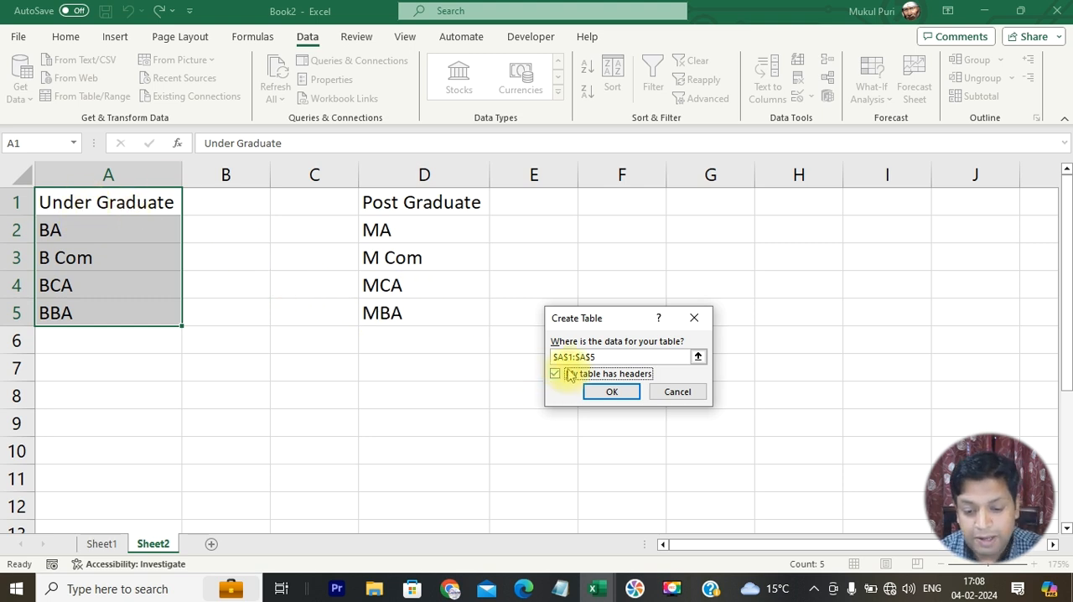
left_click(600, 394)
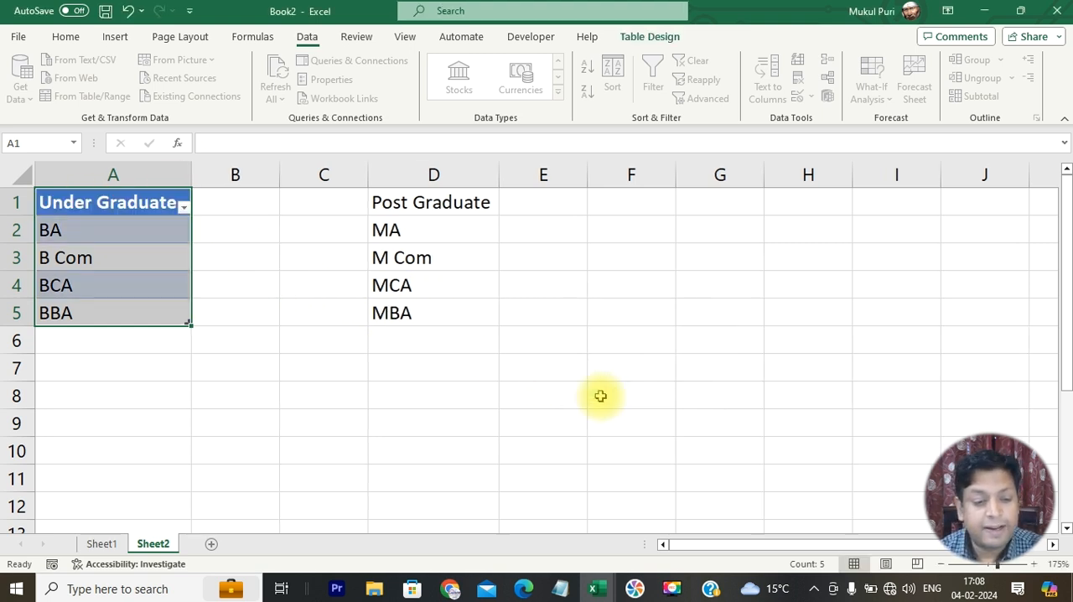
- Look at the filter options of the Under Graduate header and dismiss them without filtering
left_click(114, 202)
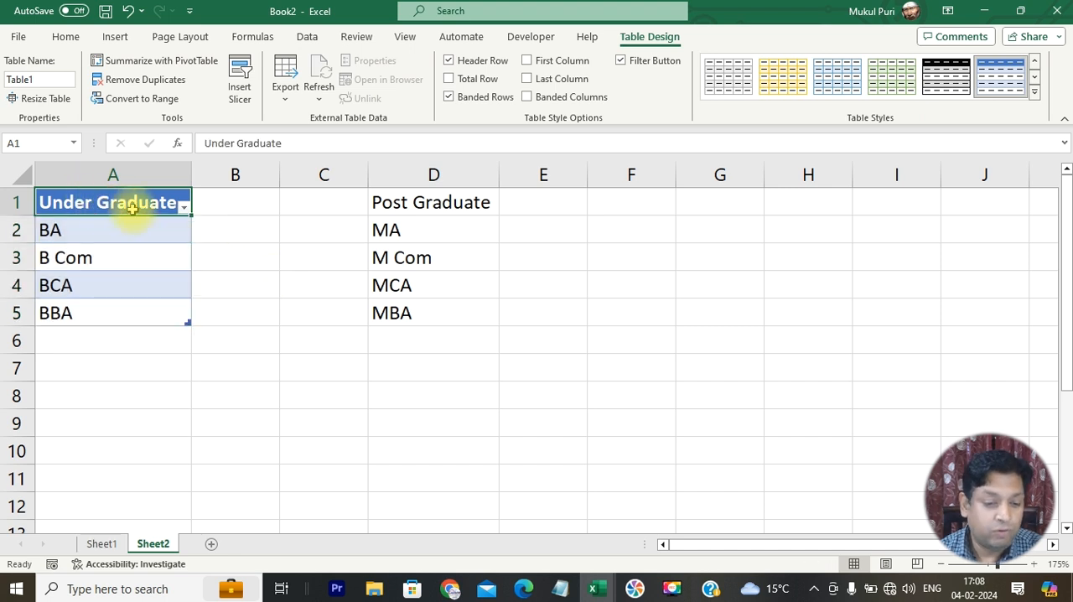
left_click(188, 210)
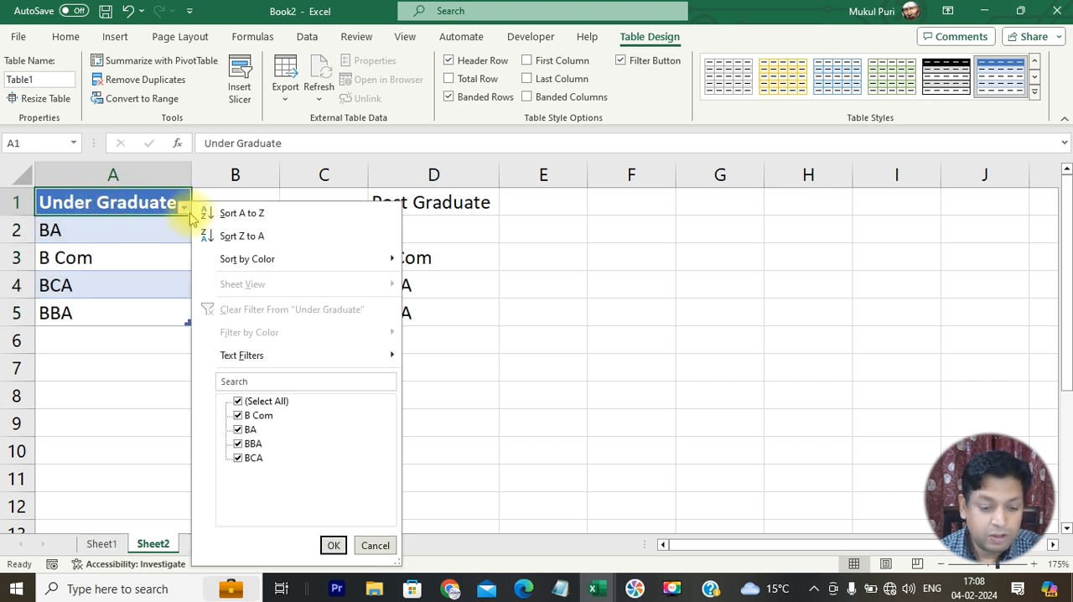
left_click(375, 545)
- Convert the Post Graduate list in D1:D5 into an Excel table with headers
left_click_drag(422, 213, 424, 297)
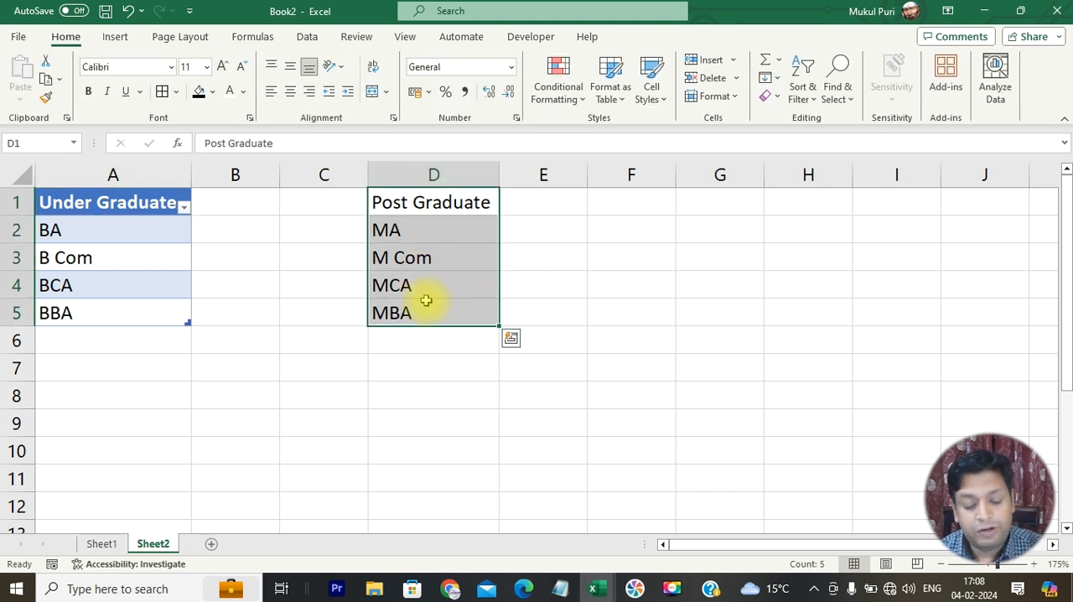
key("ctrl+t")
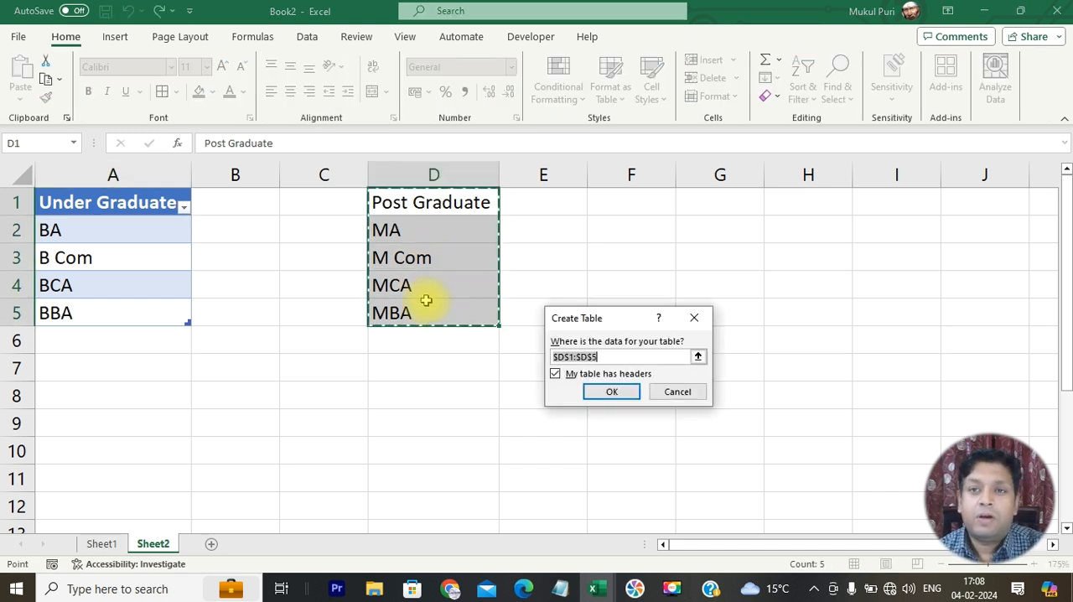
left_click(609, 392)
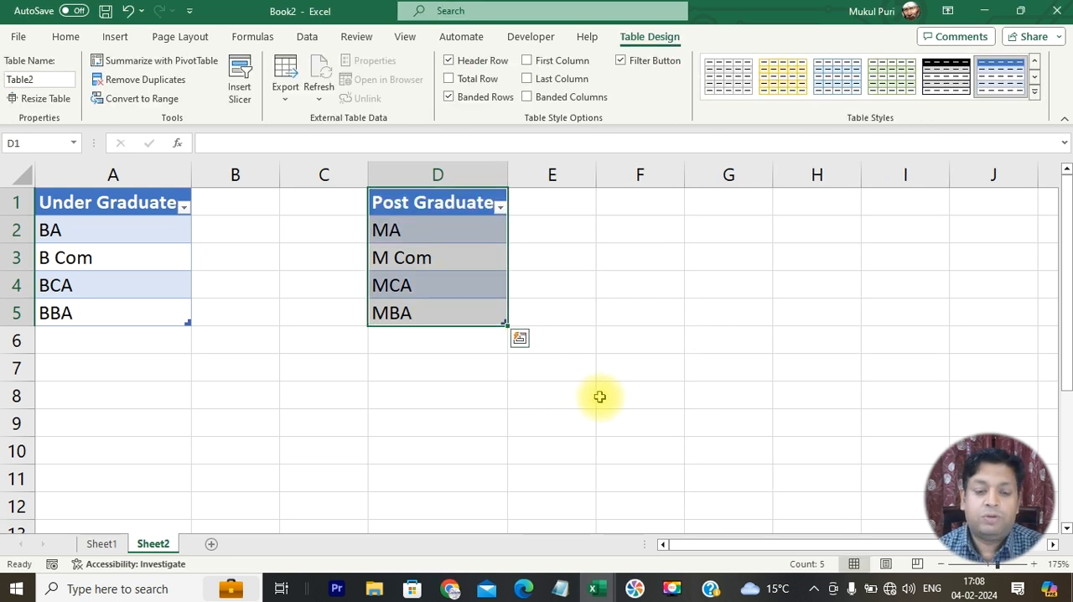
- Check the Under Graduate and Post Graduate tables by selecting each header, finishing on empty cell F6
left_click(276, 406)
left_click(119, 208)
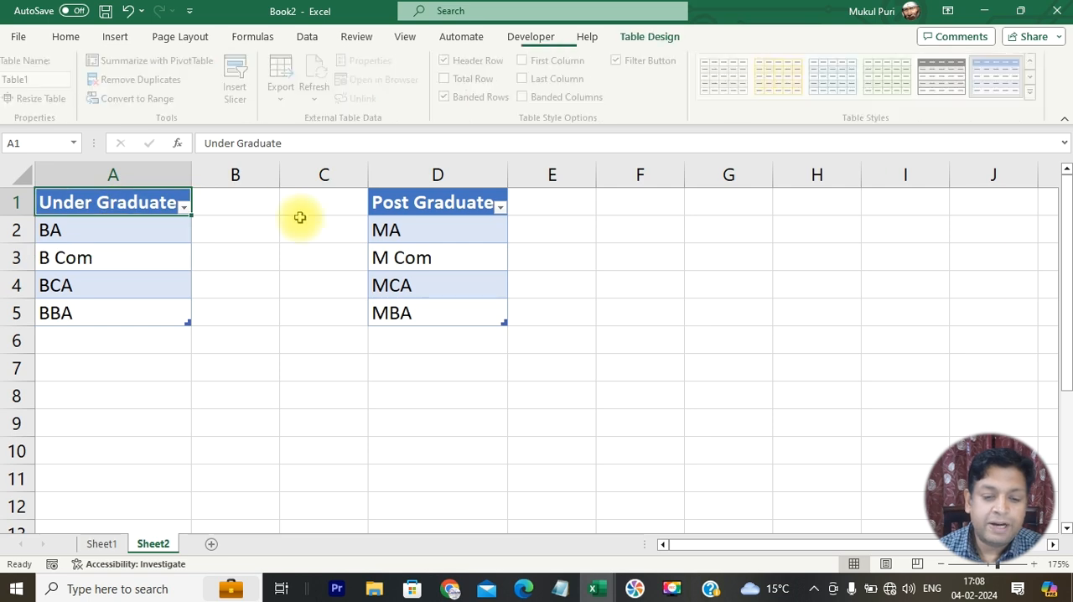
left_click(414, 207)
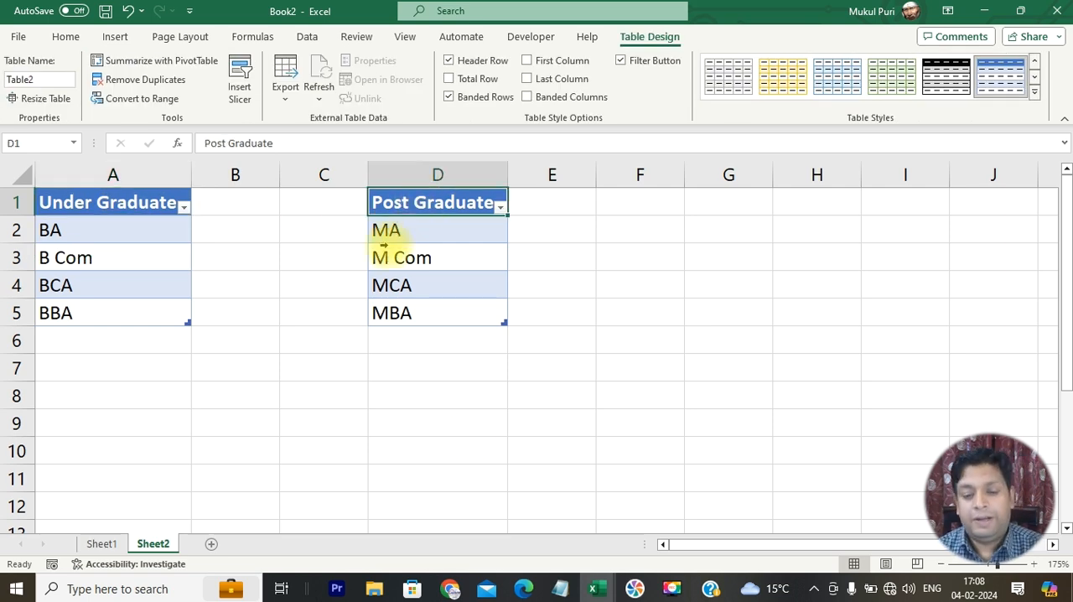
left_click(661, 349)
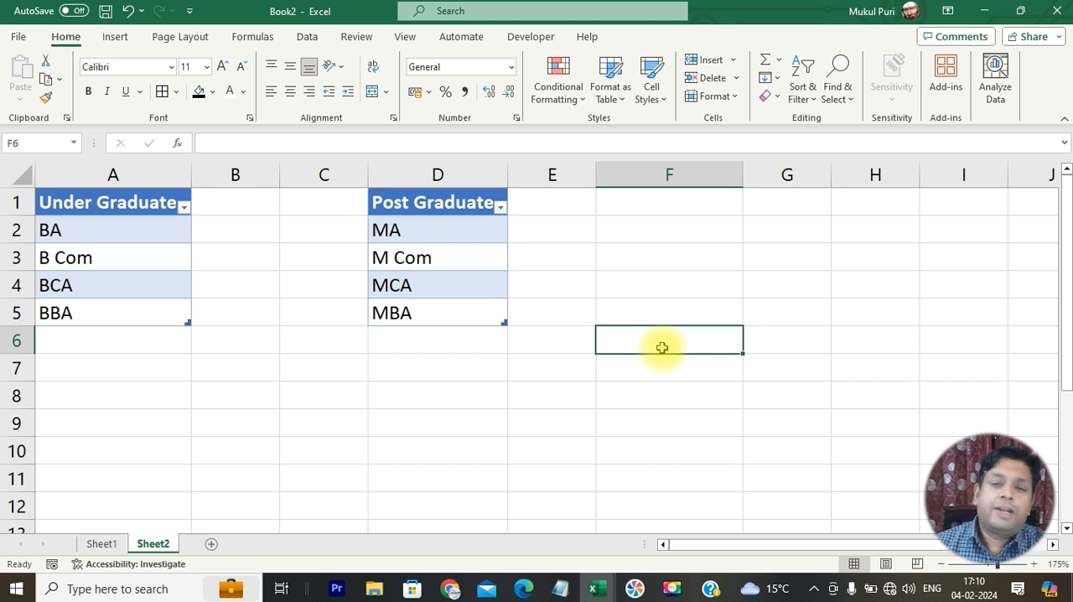
- Enter Under Graduate in F3 and compare it with the course list in column A and the empty cells below F3
left_click(661, 256)
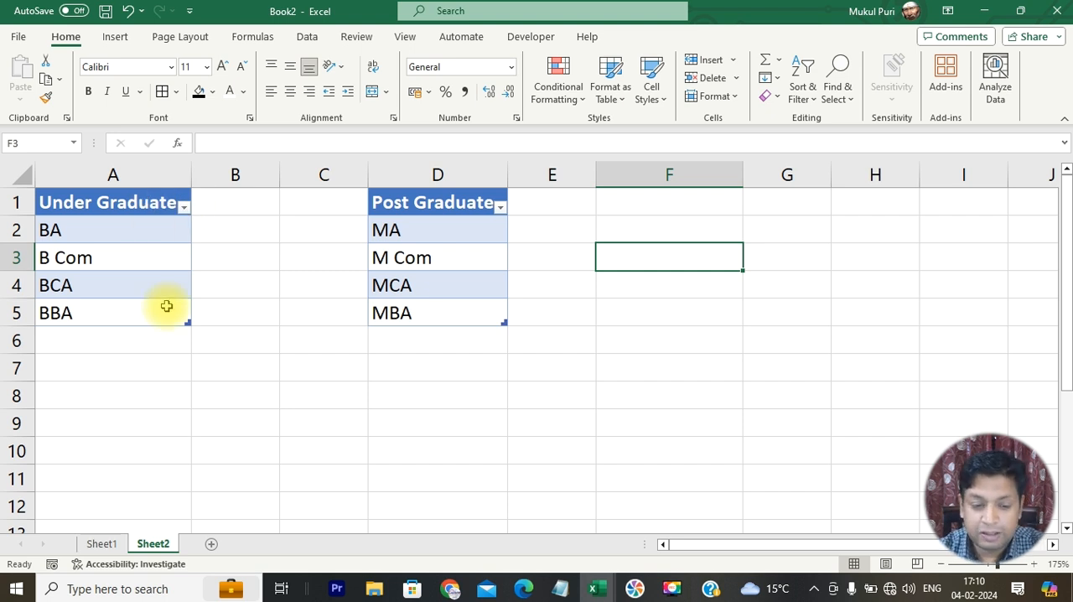
type("Under Graduate")
key("Return")
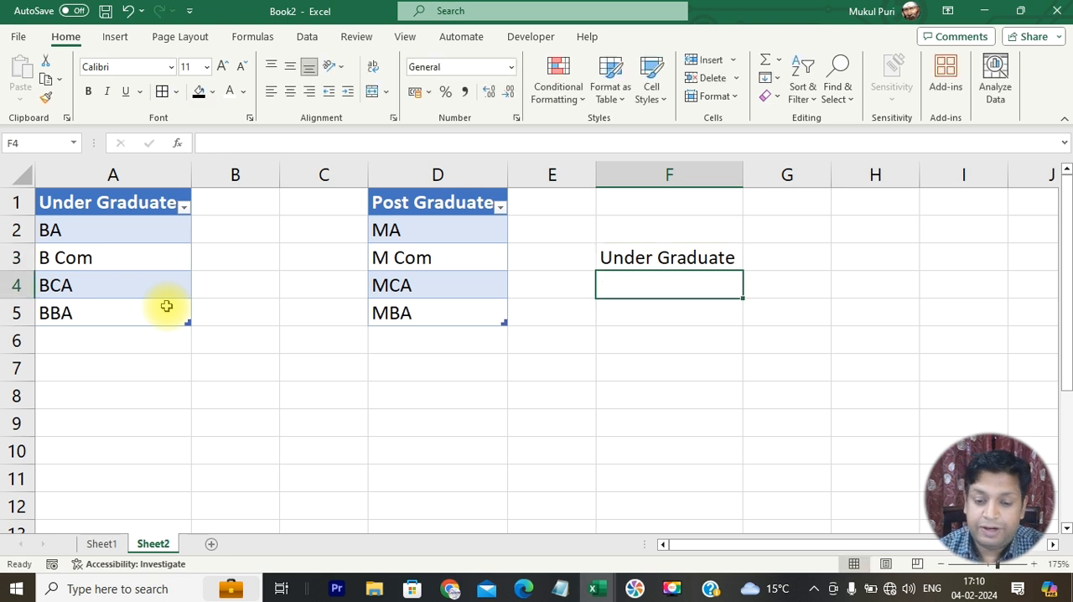
left_click(661, 257)
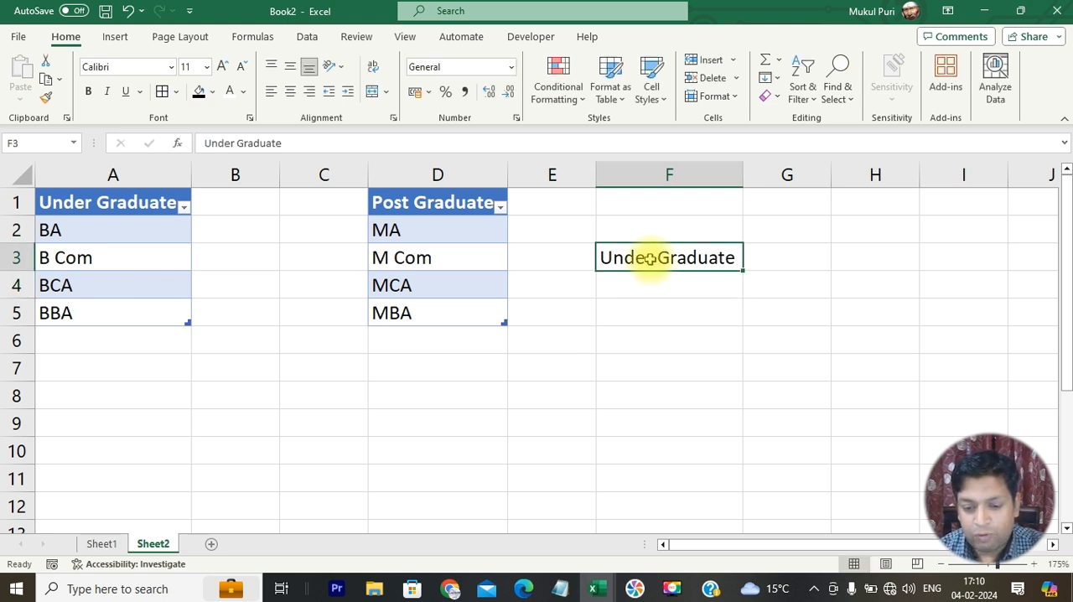
left_click_drag(139, 230, 136, 298)
left_click_drag(680, 295, 679, 366)
left_click(690, 257)
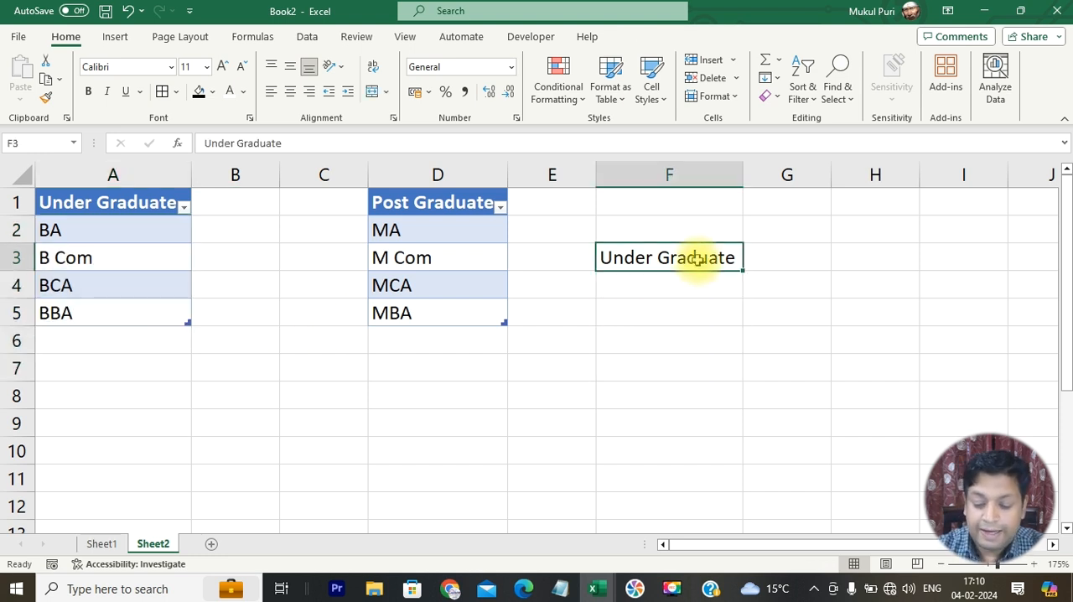
- Replace the text in F3 with Post Graduate and select F4:F8 as the area for its courses
type("Post Gradu")
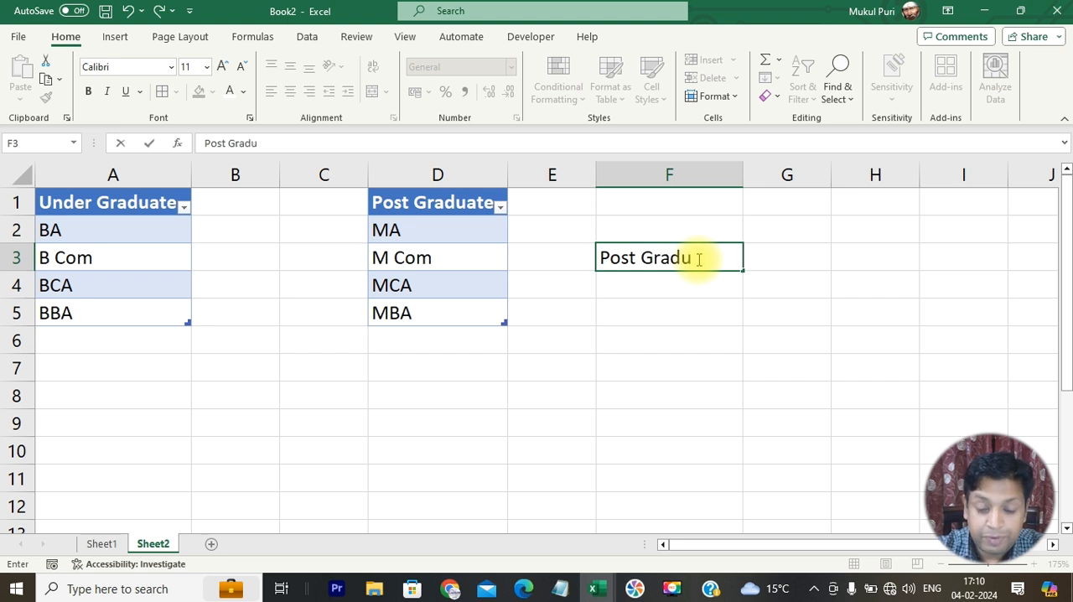
type("ate")
key("Return")
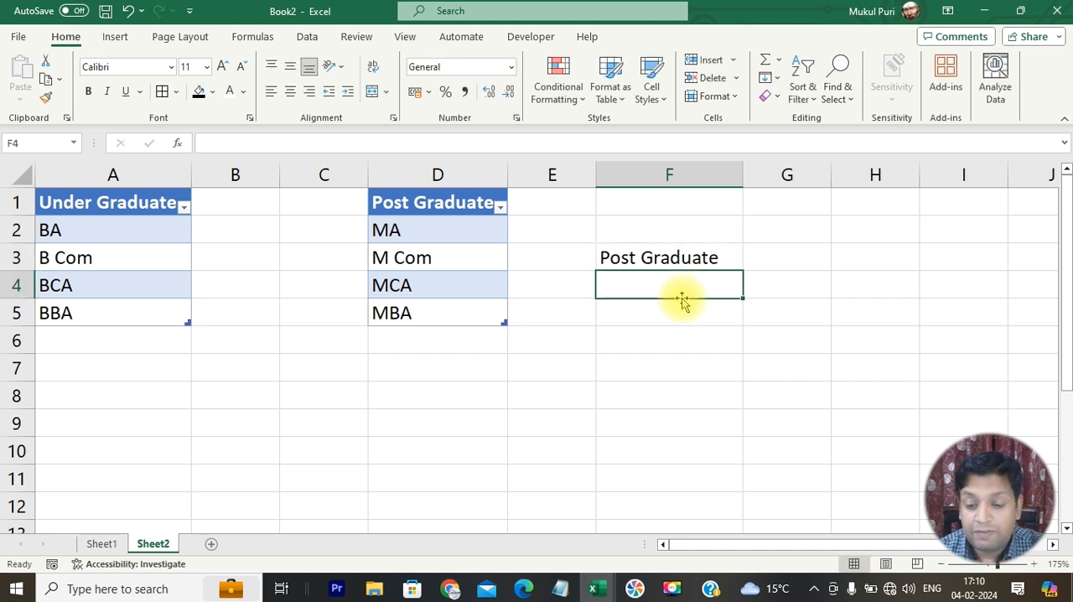
left_click_drag(687, 286, 676, 396)
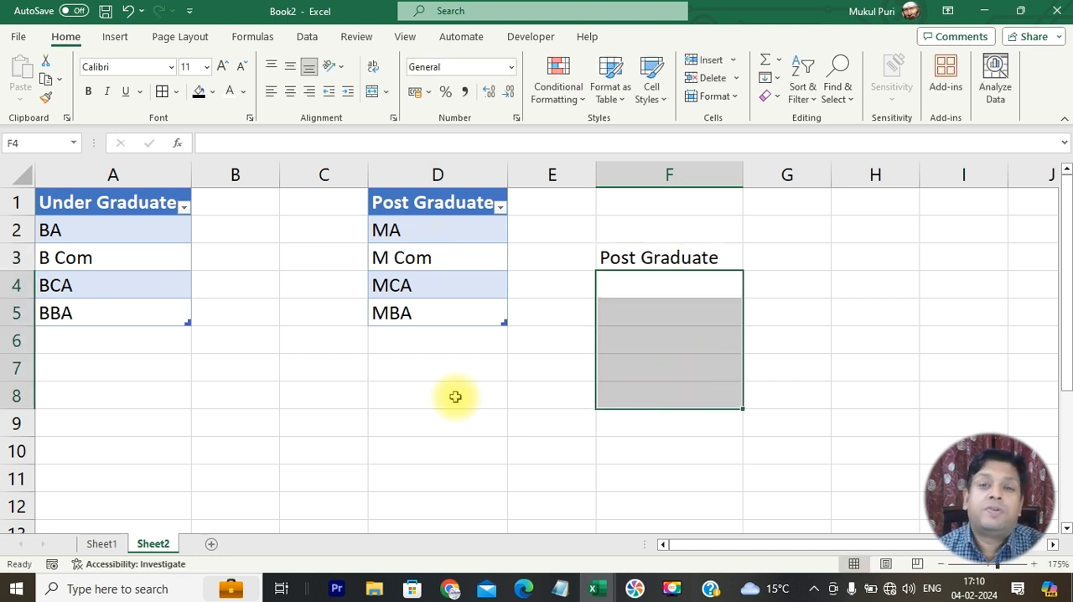
- Enter the formula =INDIRECT(F3) in F4 to pull the list named in F3
left_click(641, 292)
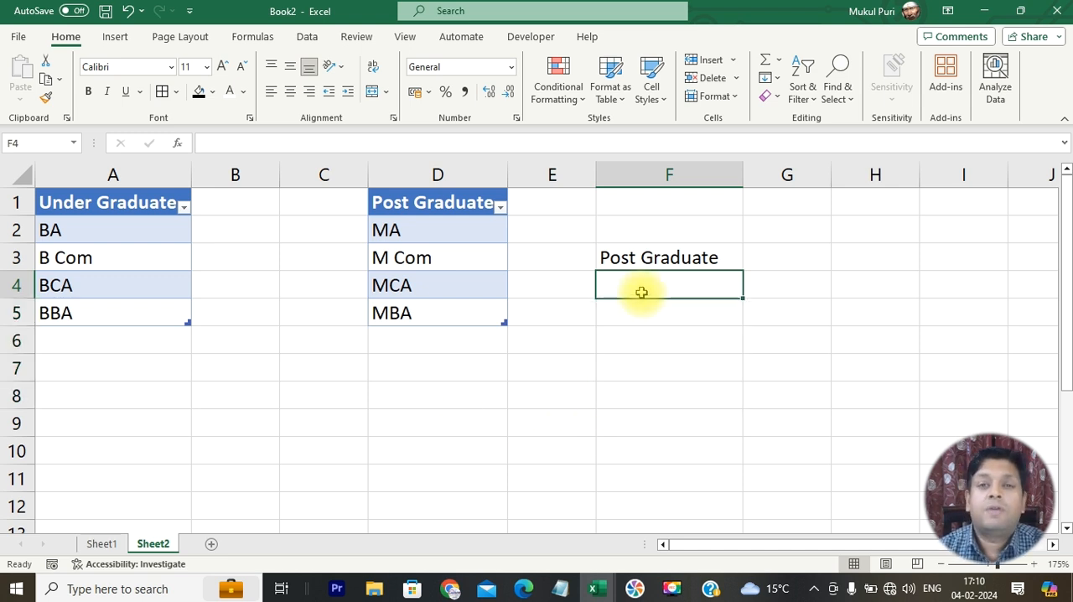
type("=indur")
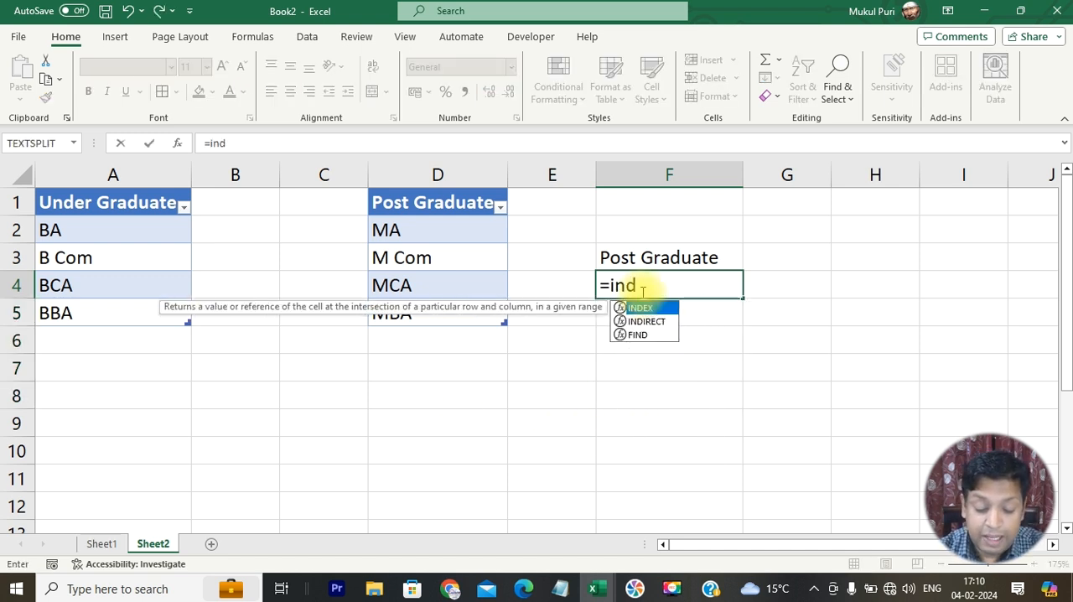
key("BackSpace")
key("BackSpace")
key("BackSpace")
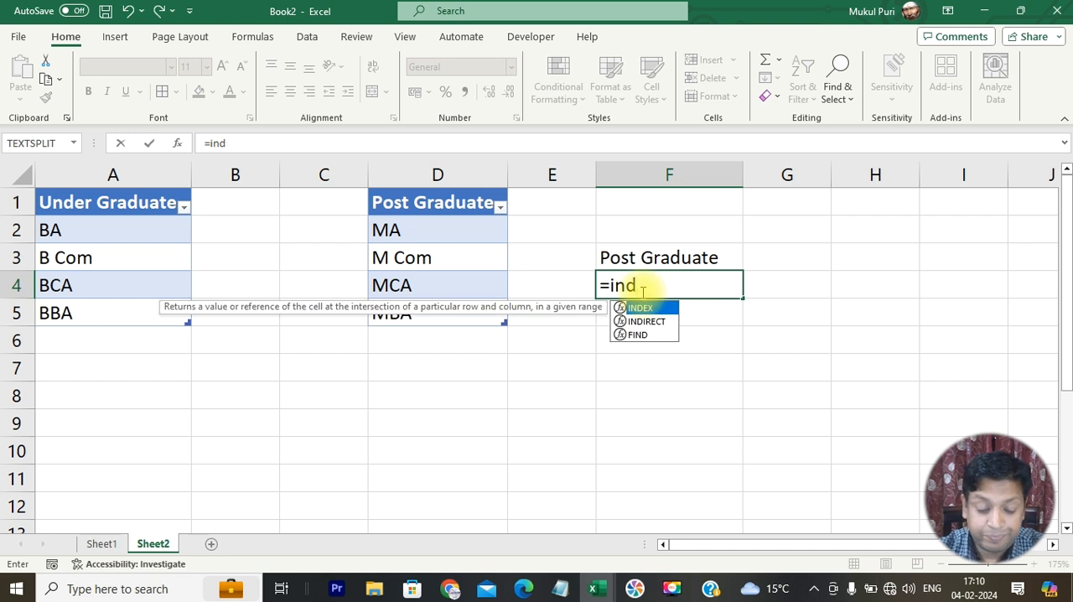
type("irect(")
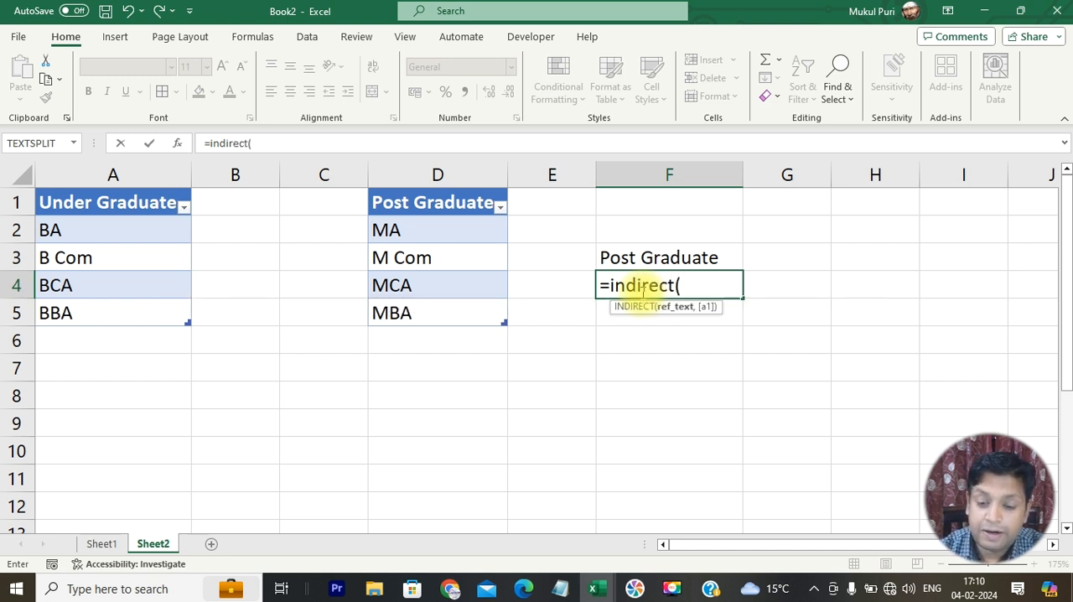
left_click(671, 257)
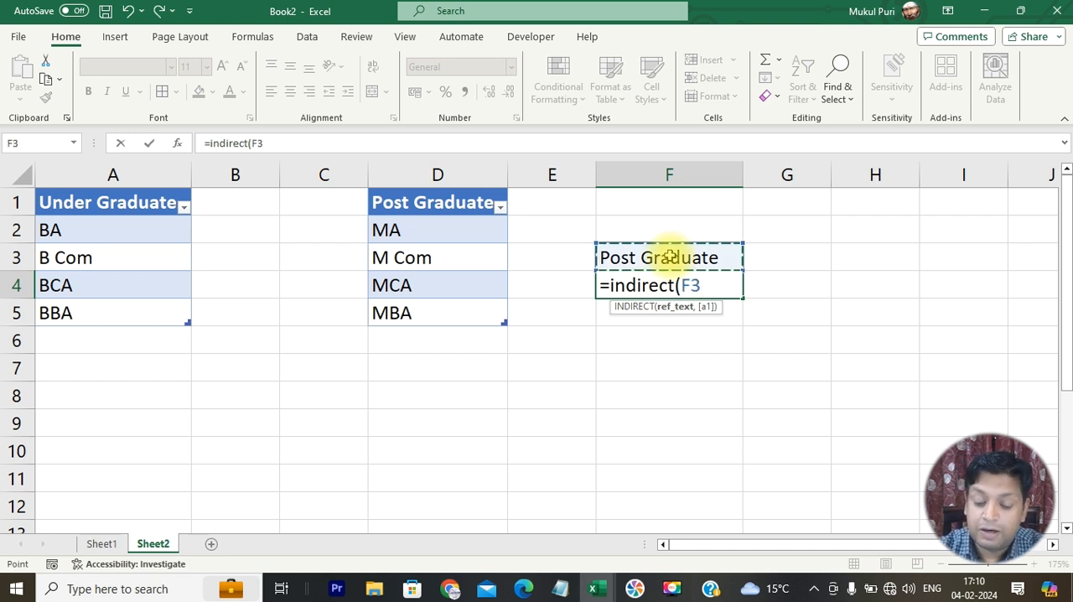
type(")")
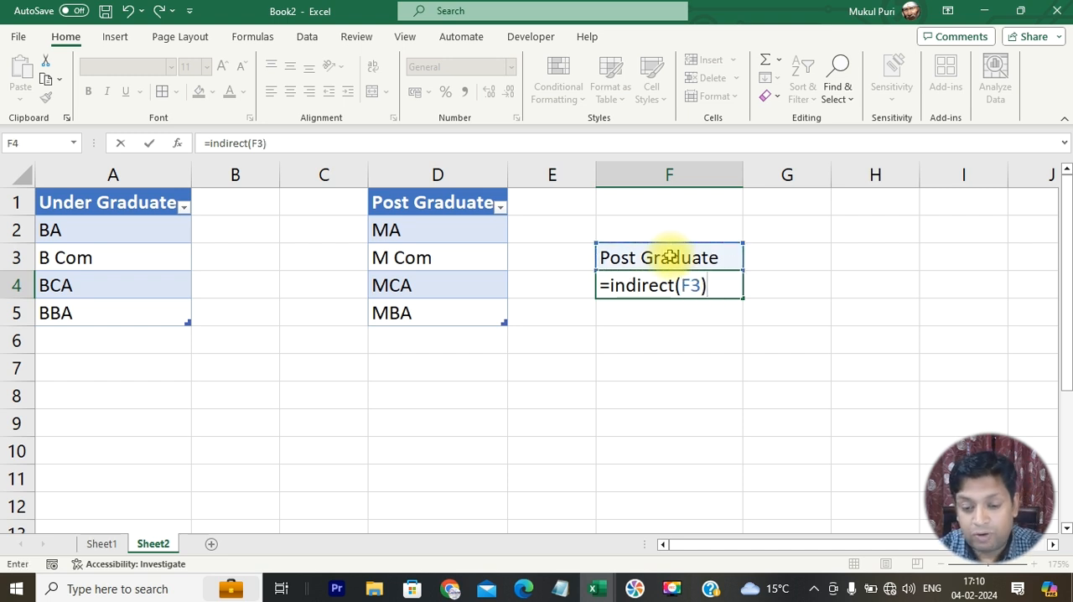
key("Return")
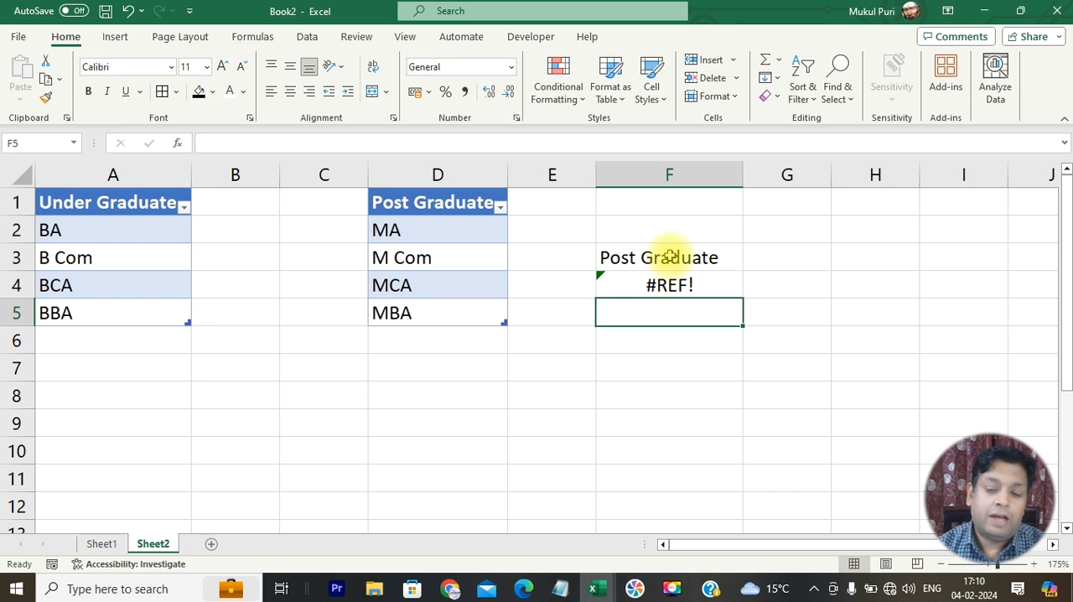
- Test the INDIRECT formula by changing F3 to Under Graduate
left_click(670, 258)
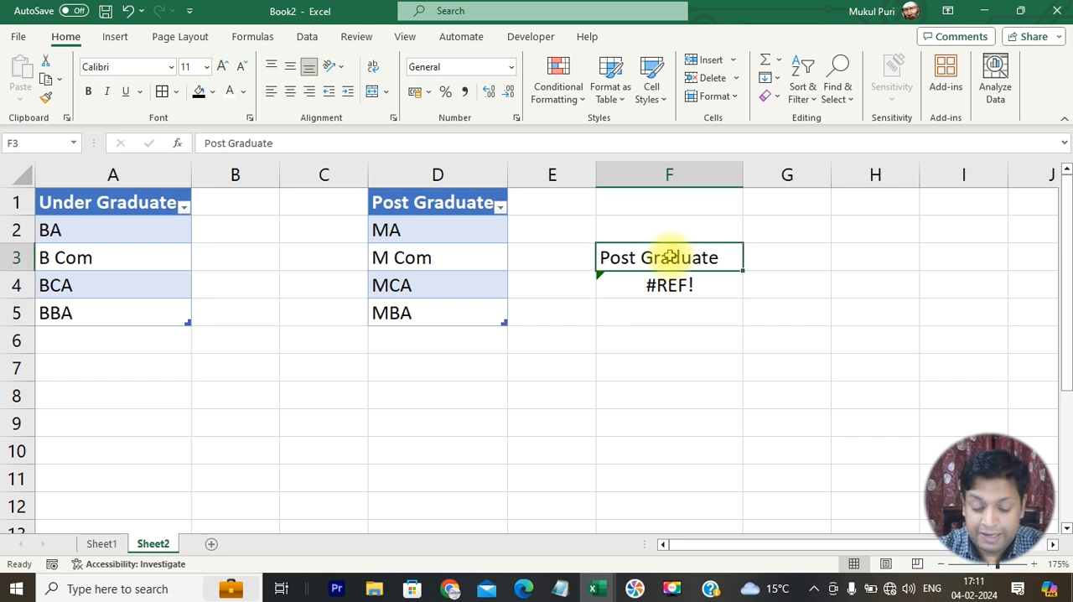
type("Gr")
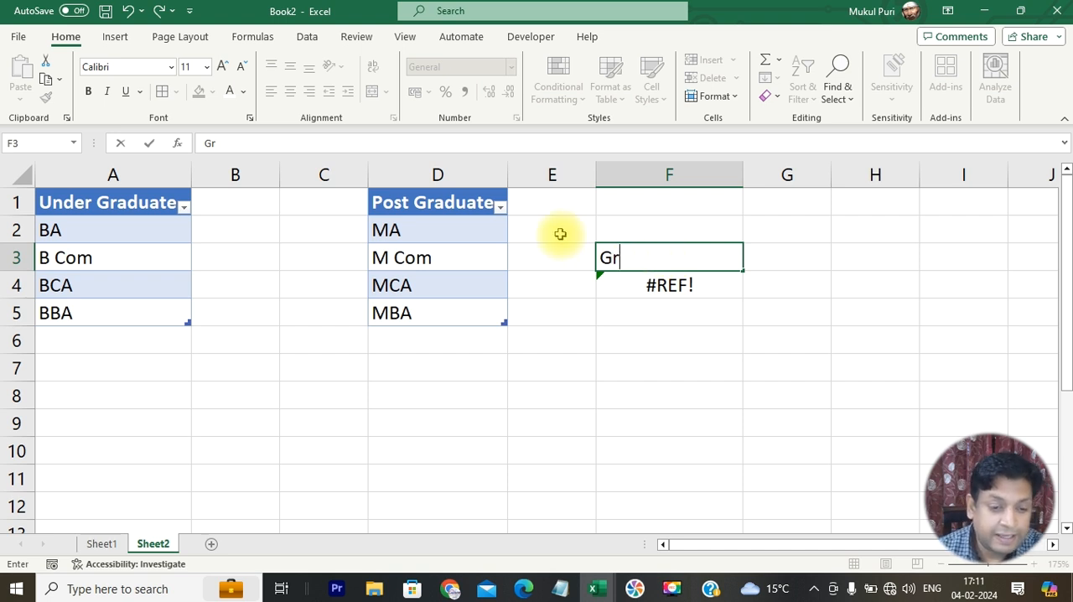
type("Under Graduate")
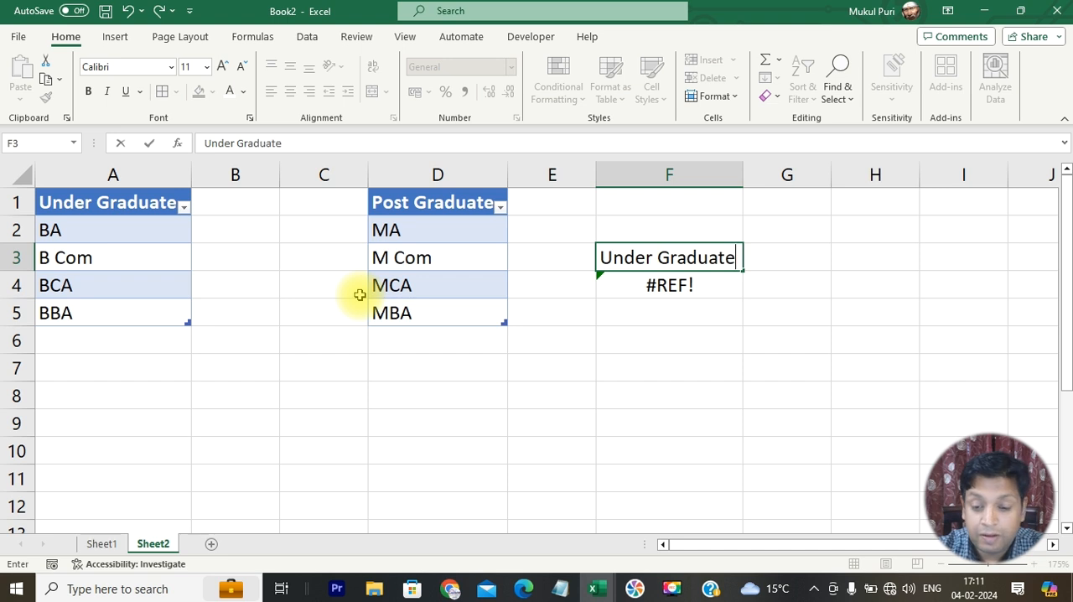
key("Return")
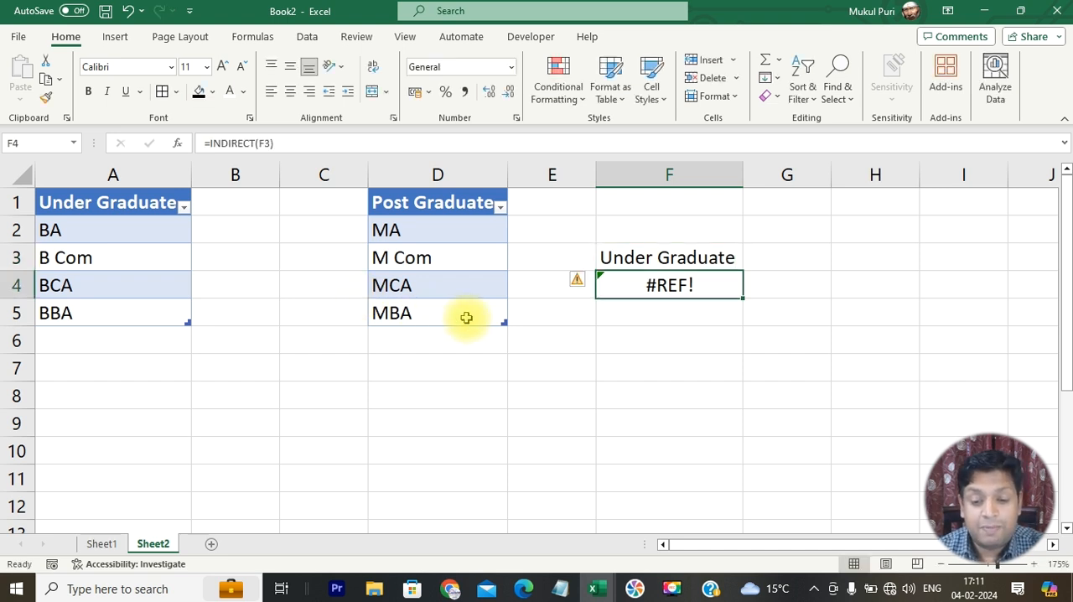
- Edit the first word of F3 so the cell reads Post Graduate
double_click(652, 260)
left_click_drag(652, 260, 567, 268)
type("Post")
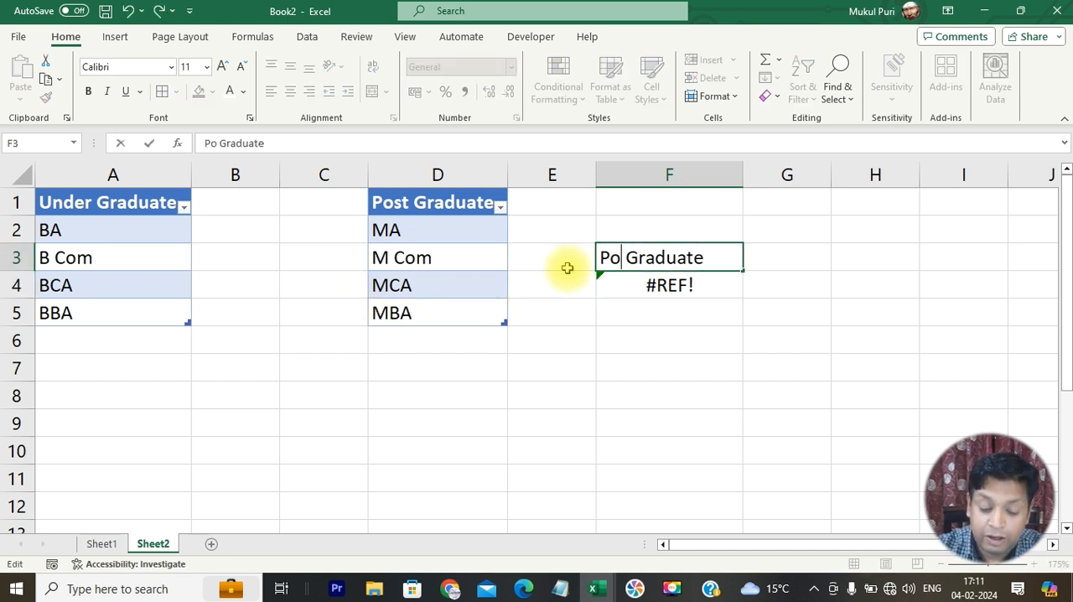
key("Return")
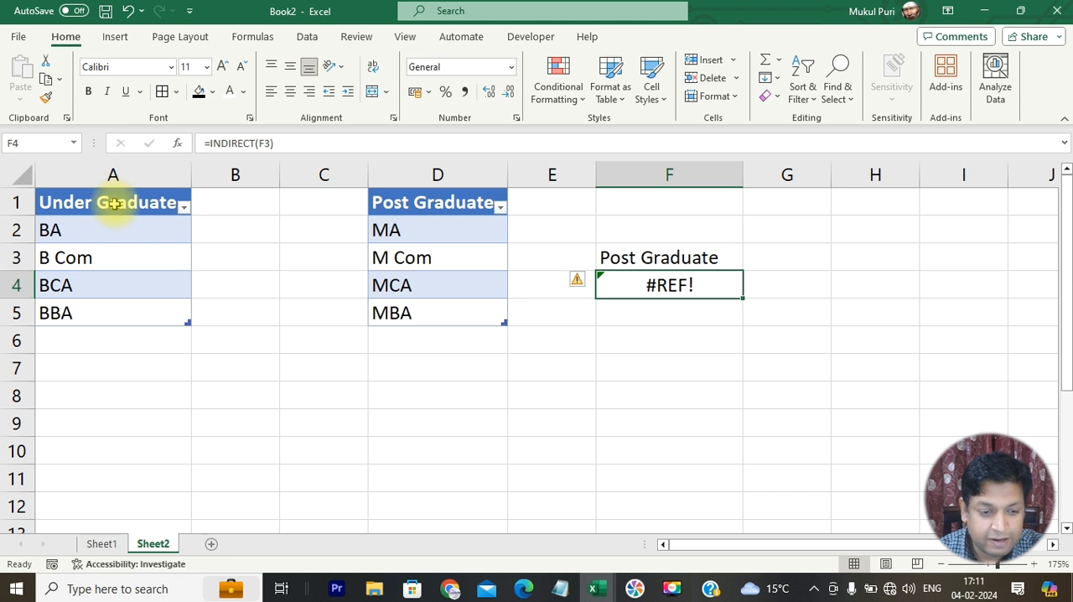
- Rename the Under Graduate table in A1:A5 as UG
left_click_drag(113, 203, 112, 311)
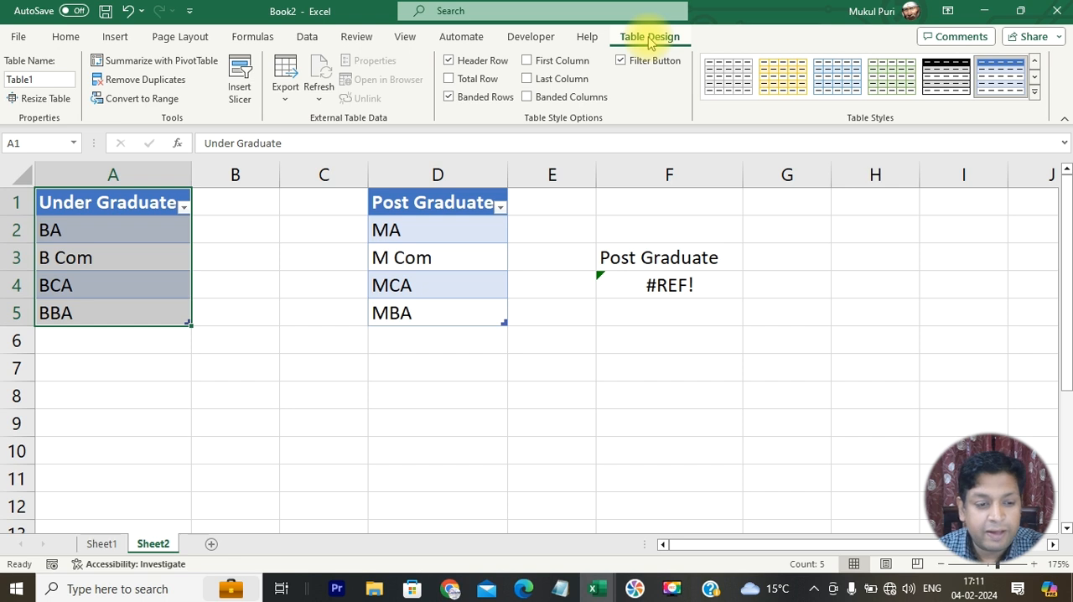
left_click(6, 80)
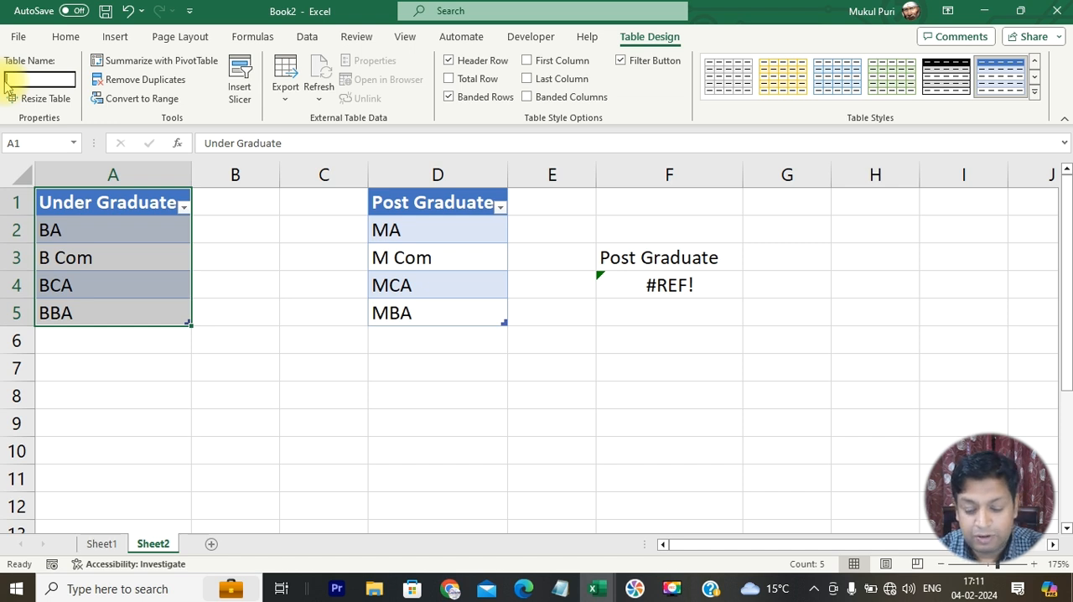
type("UG")
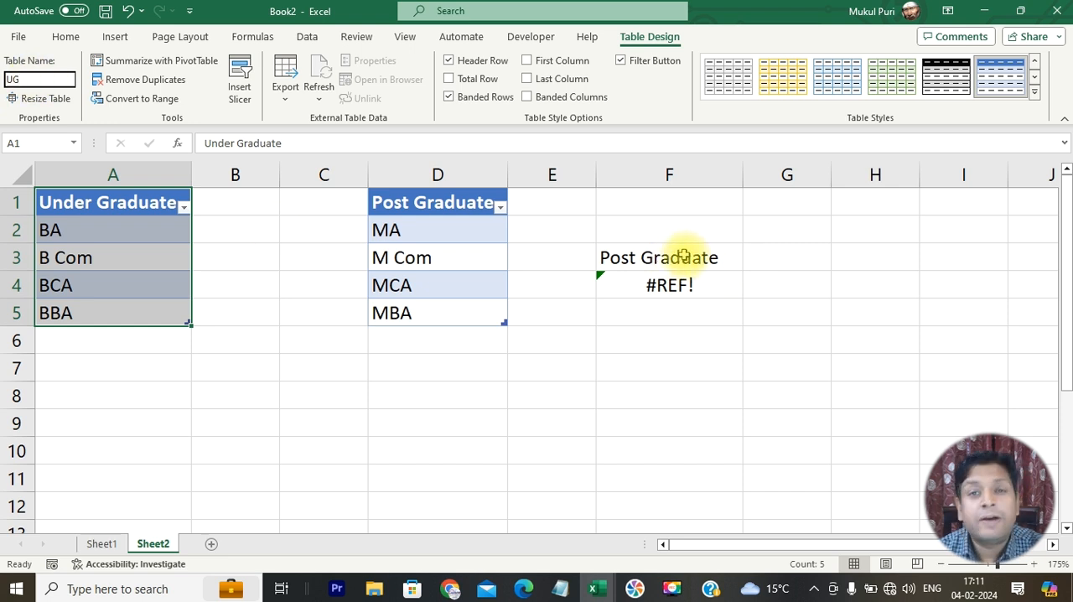
key("Return")
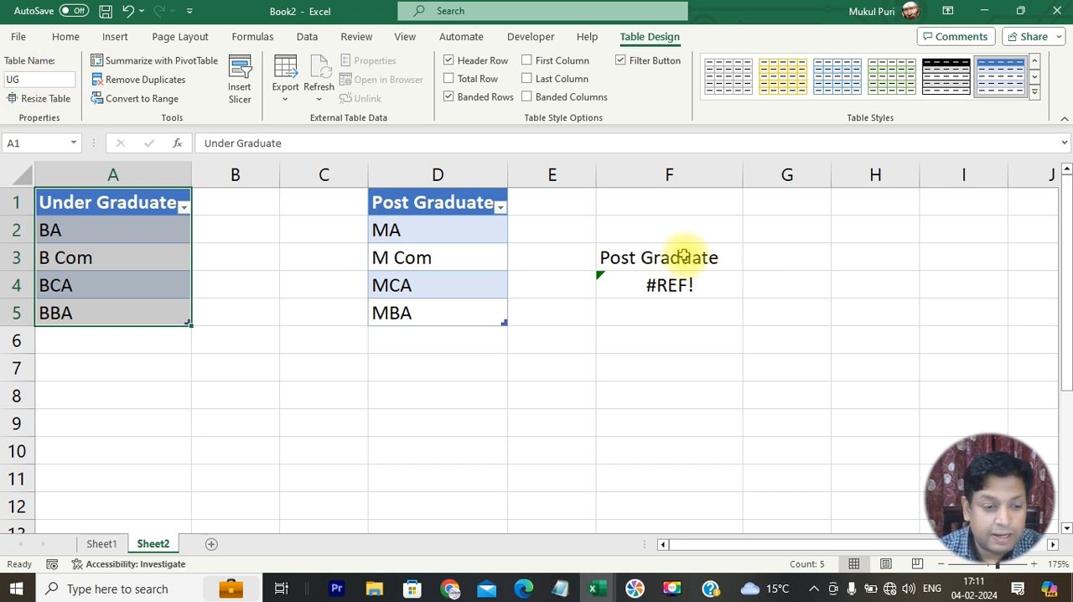
- Rename the Post Graduate table in D1:D5 as PG
left_click_drag(425, 205, 423, 314)
left_click(62, 78)
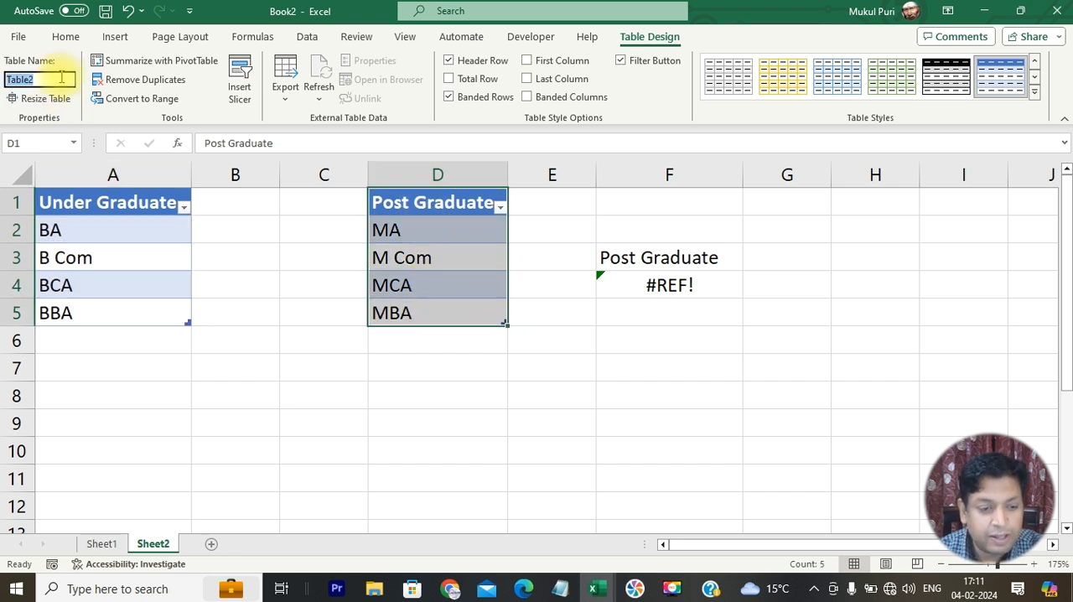
type("PG")
key("Return")
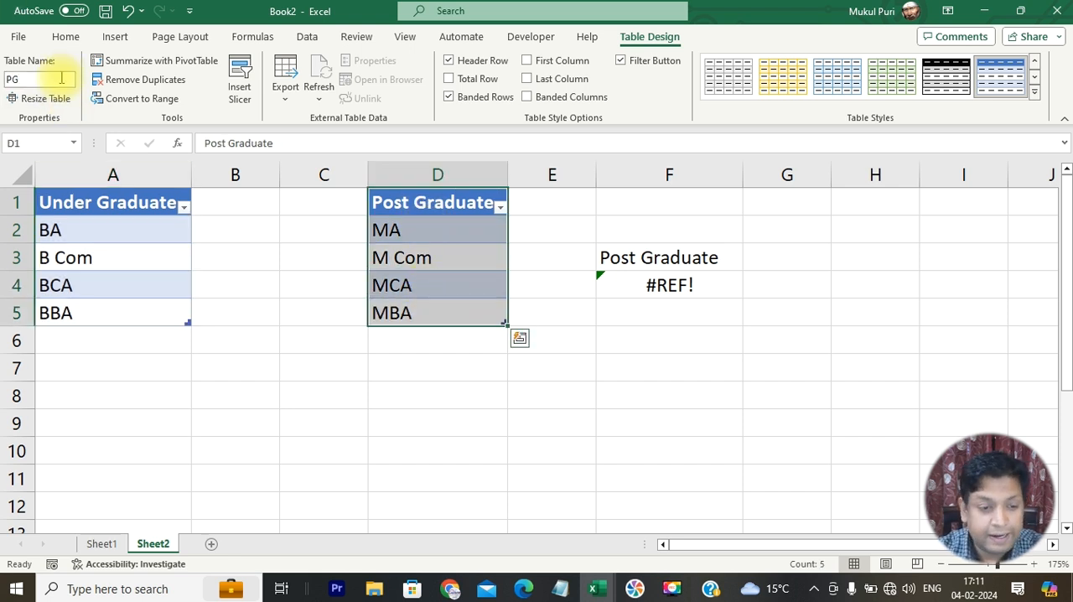
- Test the INDIRECT formula with both table names by entering UG and then PG in F3
left_click(657, 258)
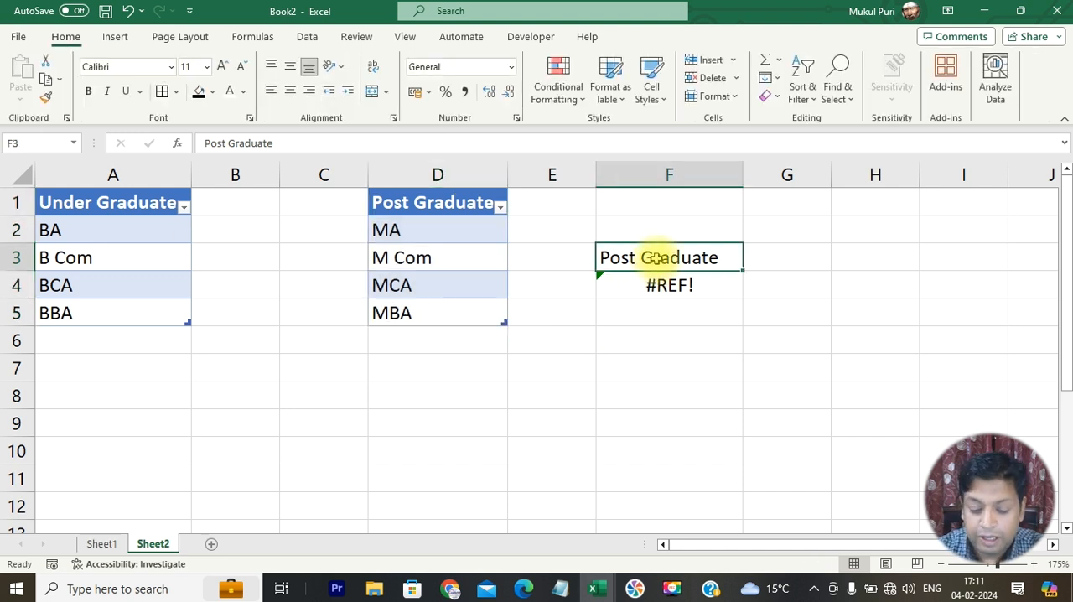
type("UG")
key("Return")
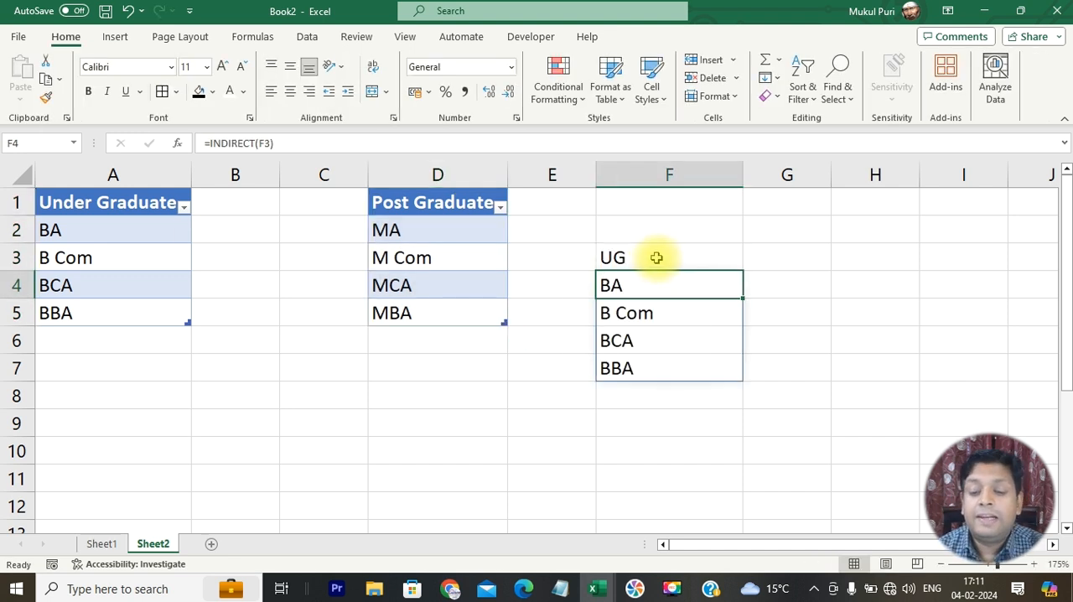
left_click(690, 254)
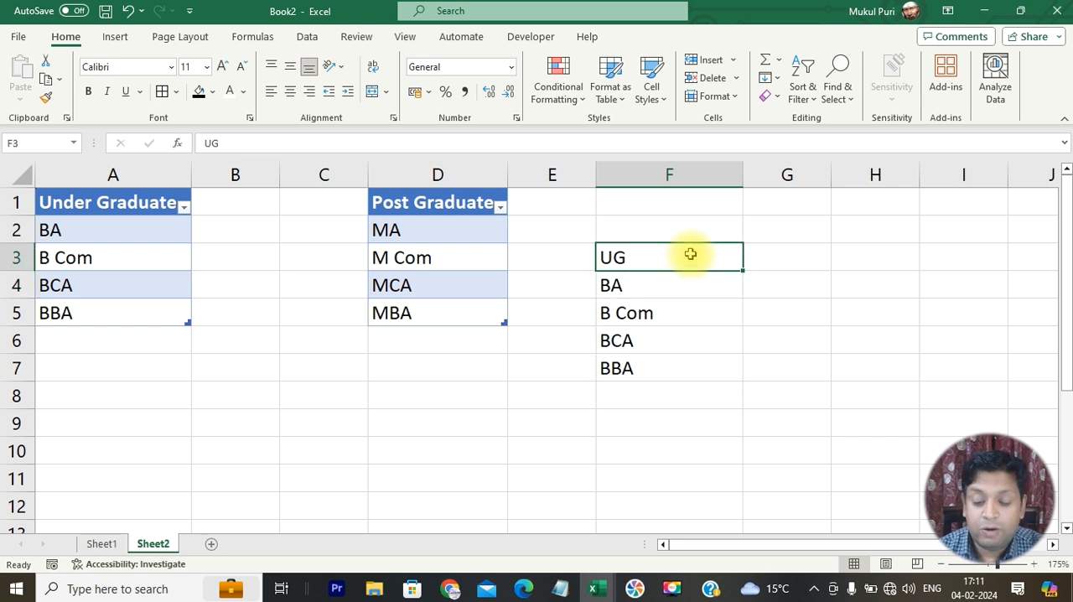
type("PG")
key("Return")
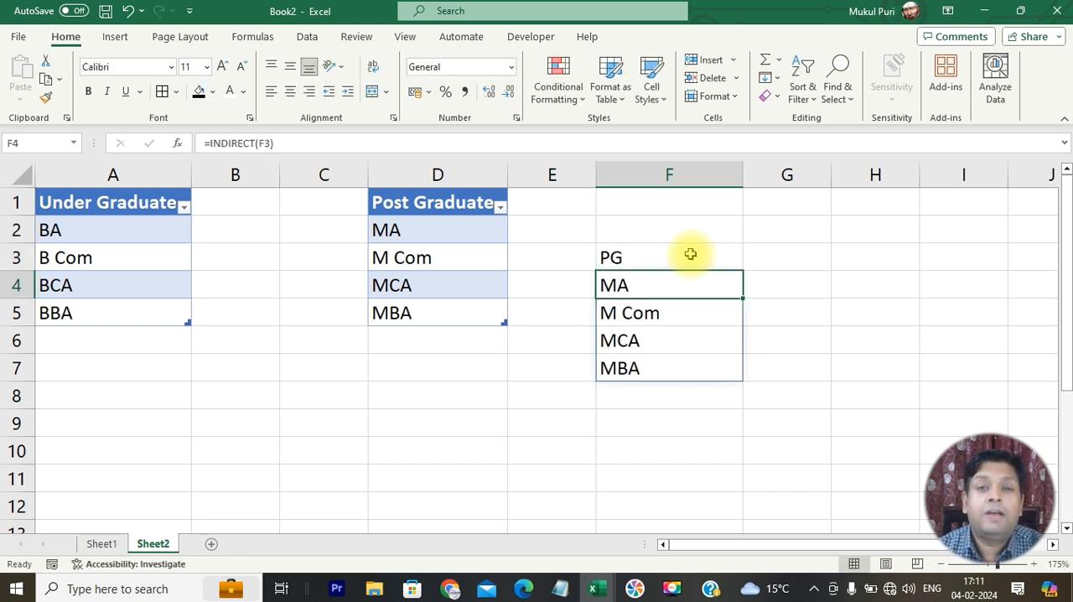
- Test the INDIRECT formula with the nonexistent table name UGG in F3
left_click(690, 255)
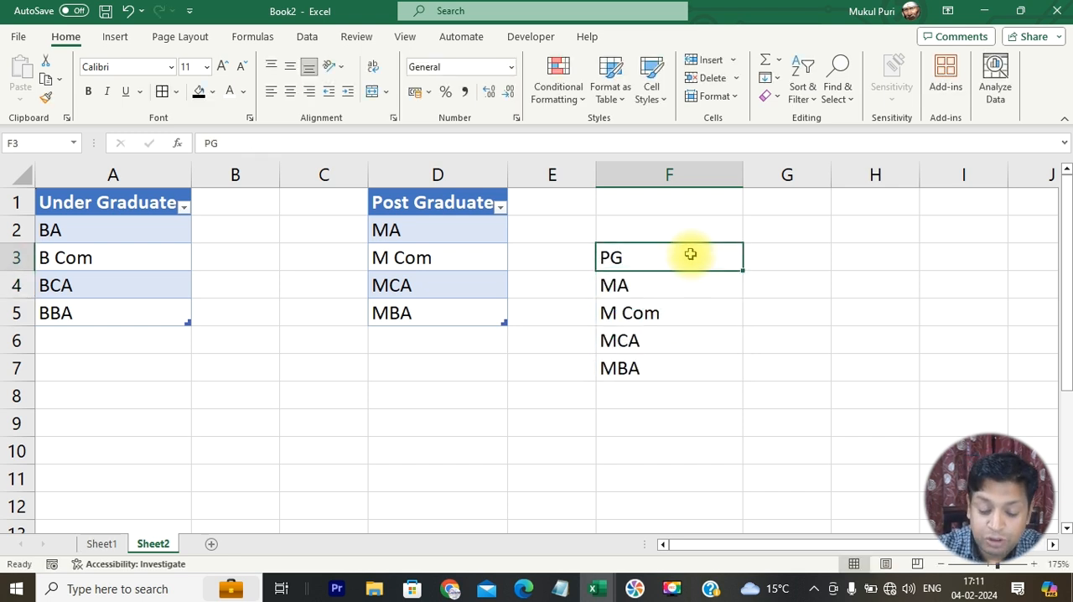
type("UGG")
key("Return")
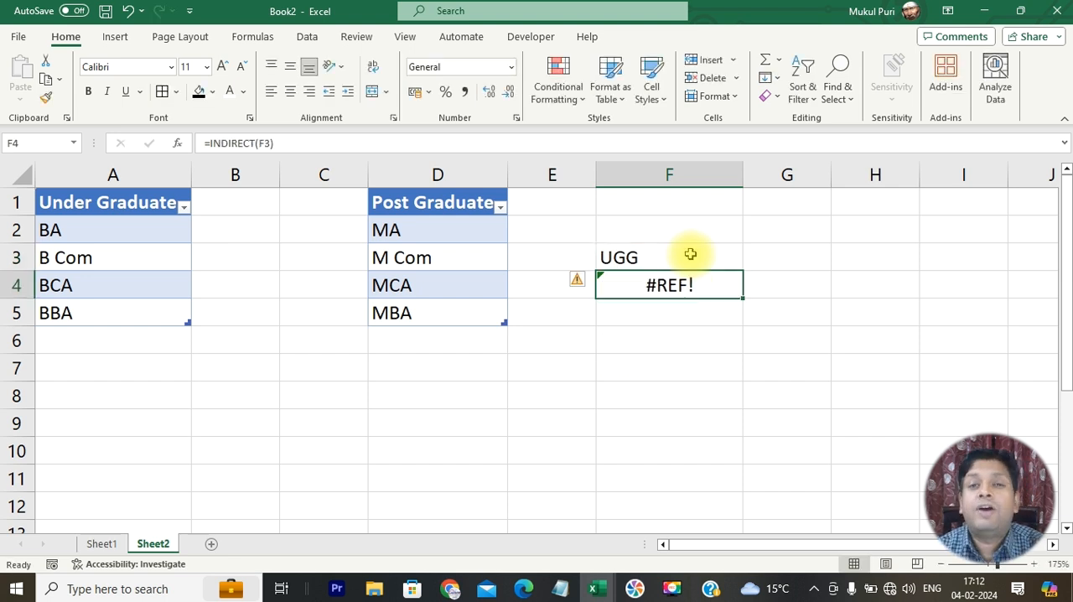
- Set F3 to UG so the INDIRECT formula refers to the undergraduate table
left_click(690, 255)
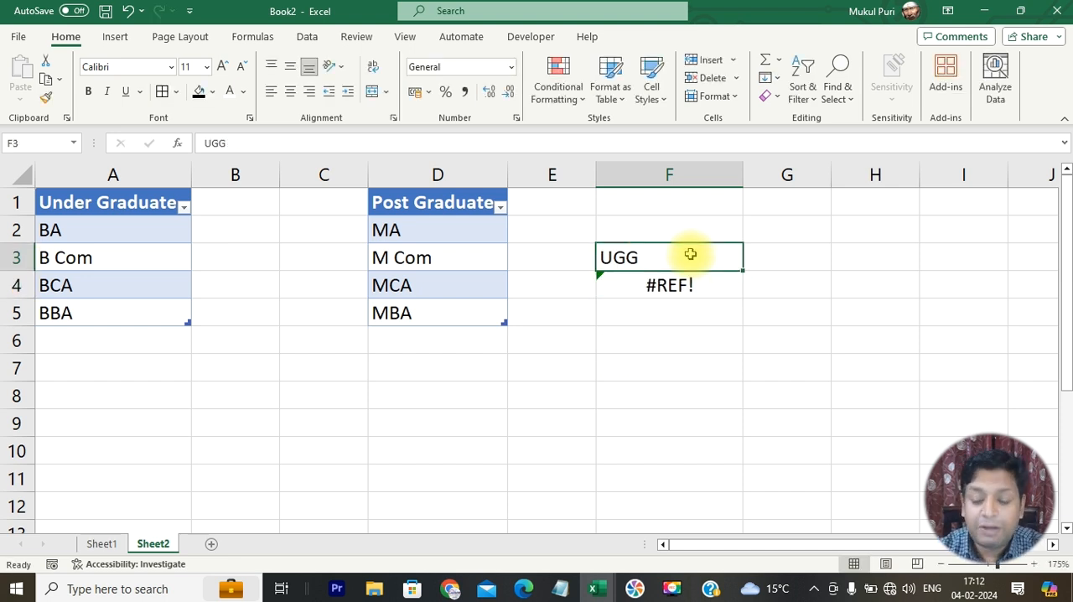
type("U")
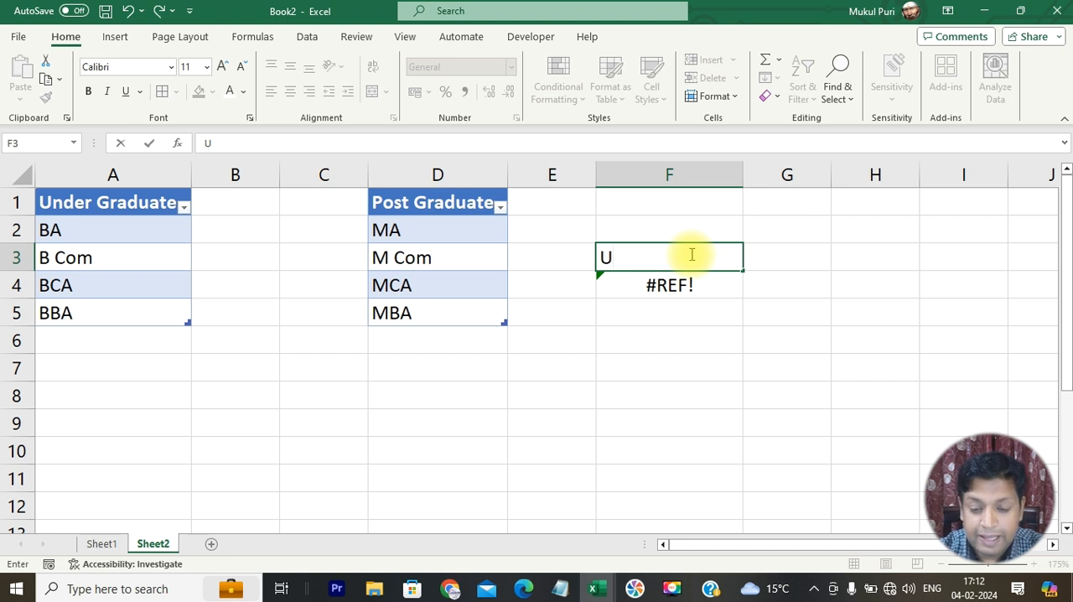
key("Return")
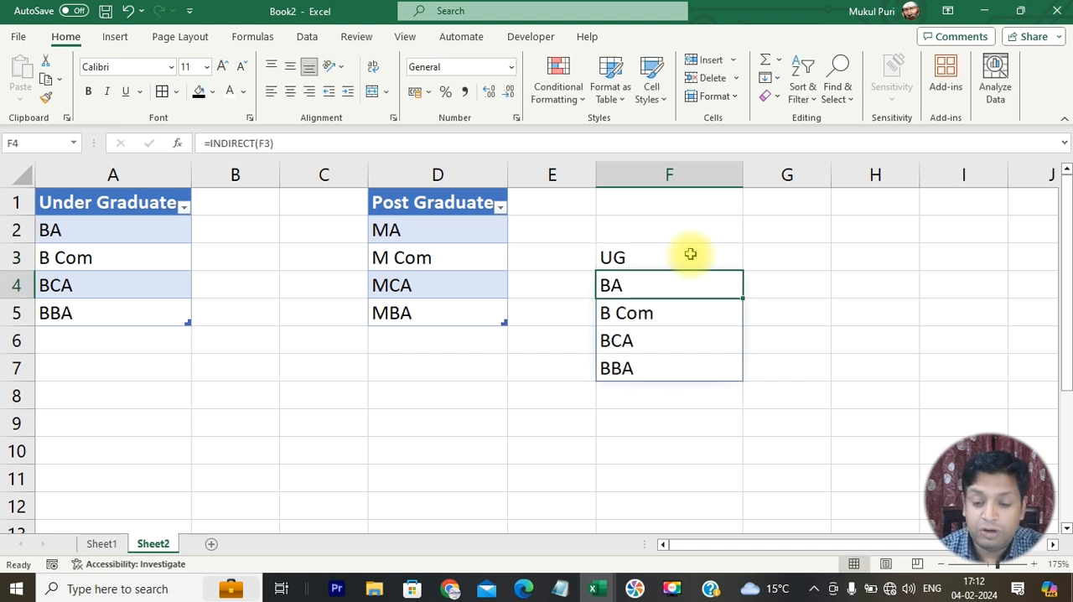
- Set F3 to PG so the INDIRECT formula refers to the postgraduate table
left_click(690, 254)
type("P")
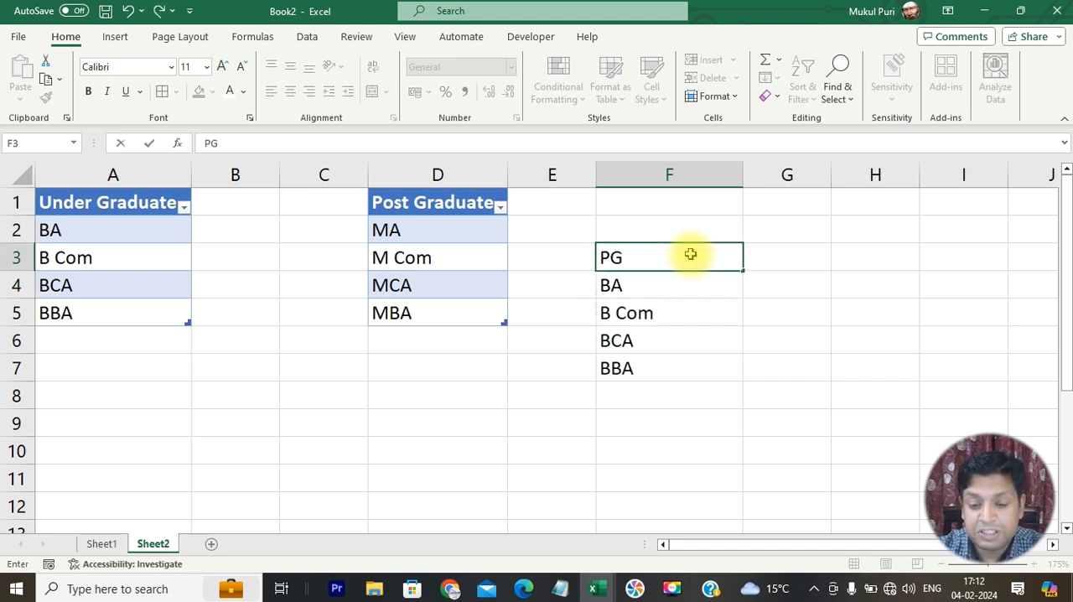
key("Return")
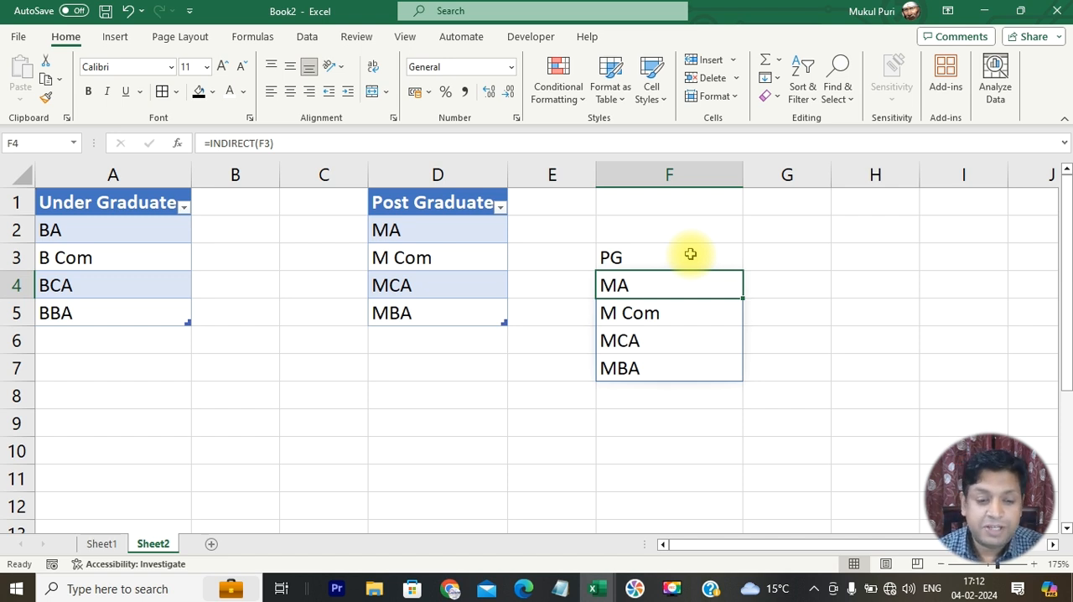
- Check the table names assigned to the Under Graduate and Post Graduate tables, and return to Sheet1
left_click_drag(136, 201, 146, 310)
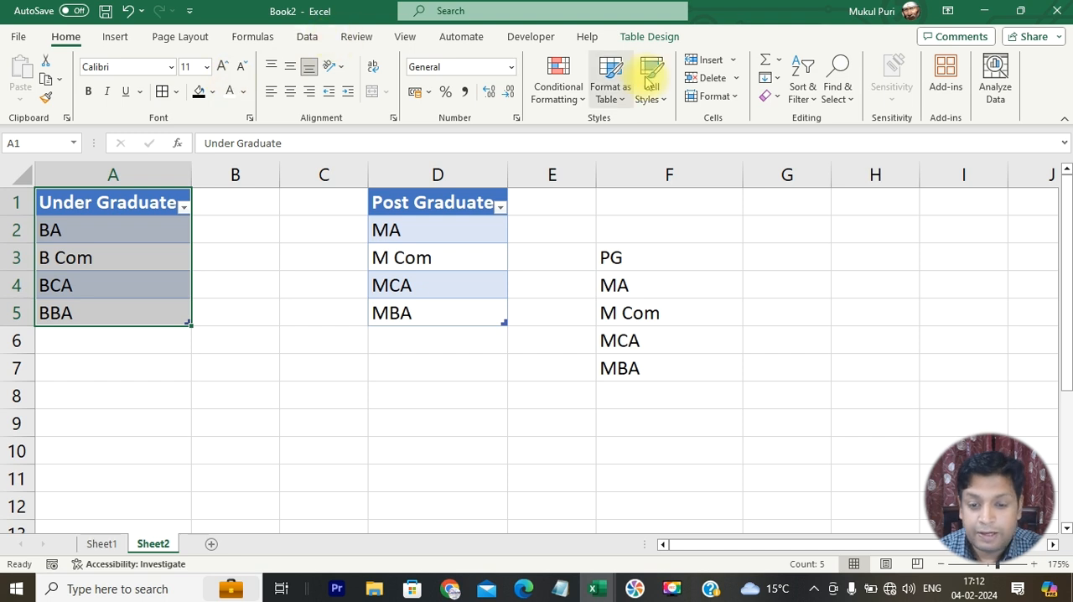
left_click(642, 36)
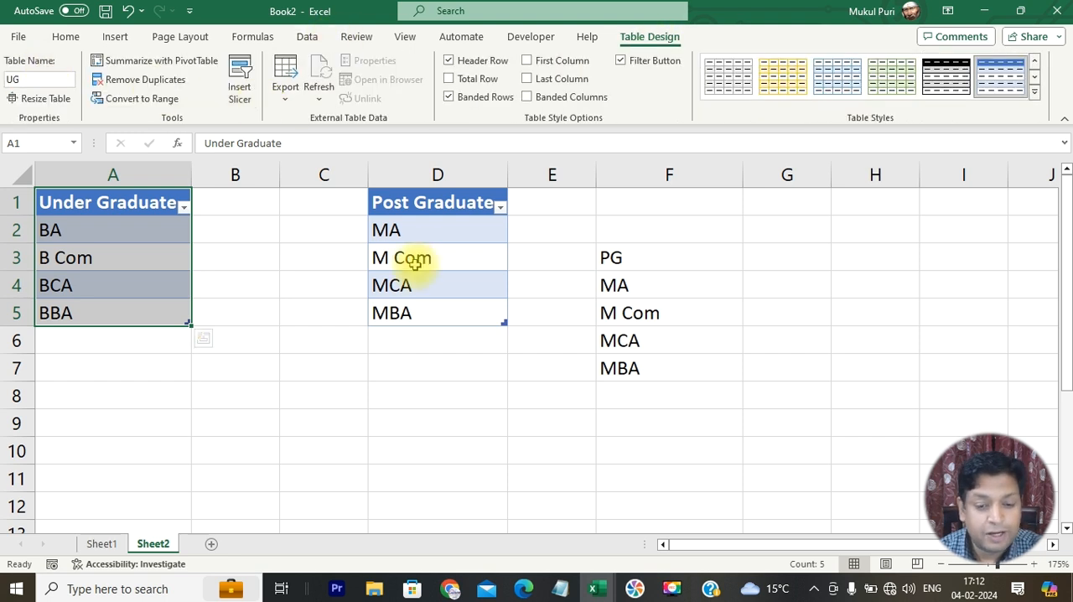
left_click_drag(456, 209, 448, 311)
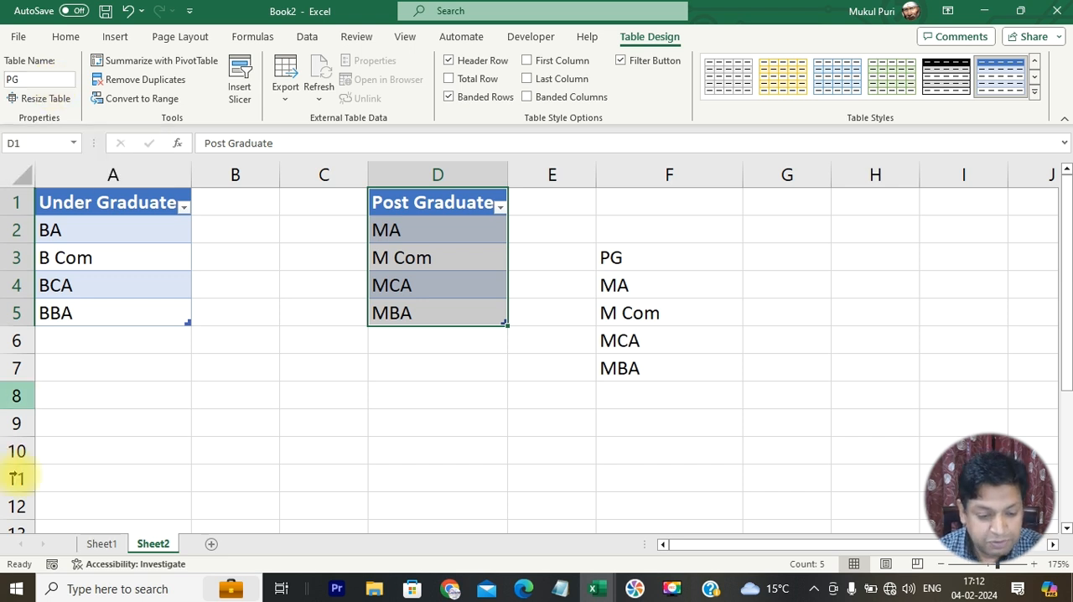
left_click(105, 545)
- Choose UG from the level dropdown in B2
left_click(246, 230)
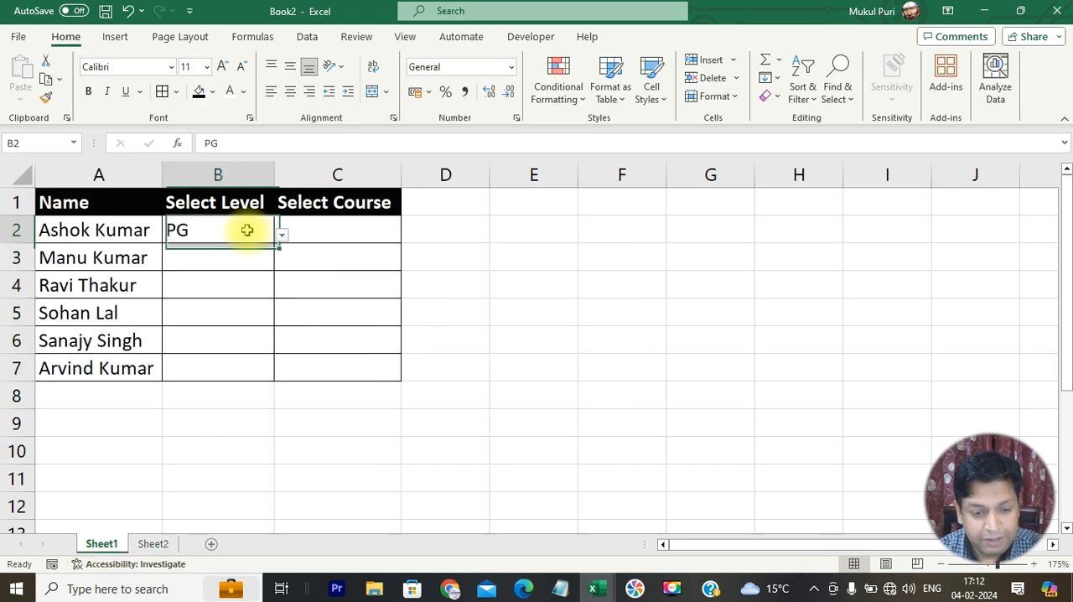
left_click(282, 235)
left_click(256, 251)
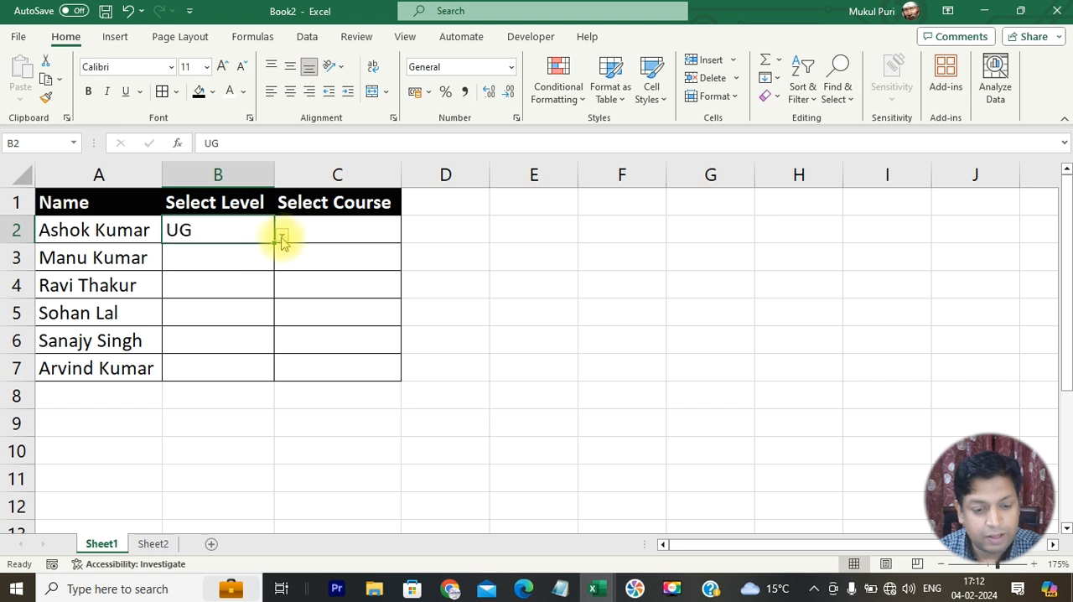
left_click(280, 235)
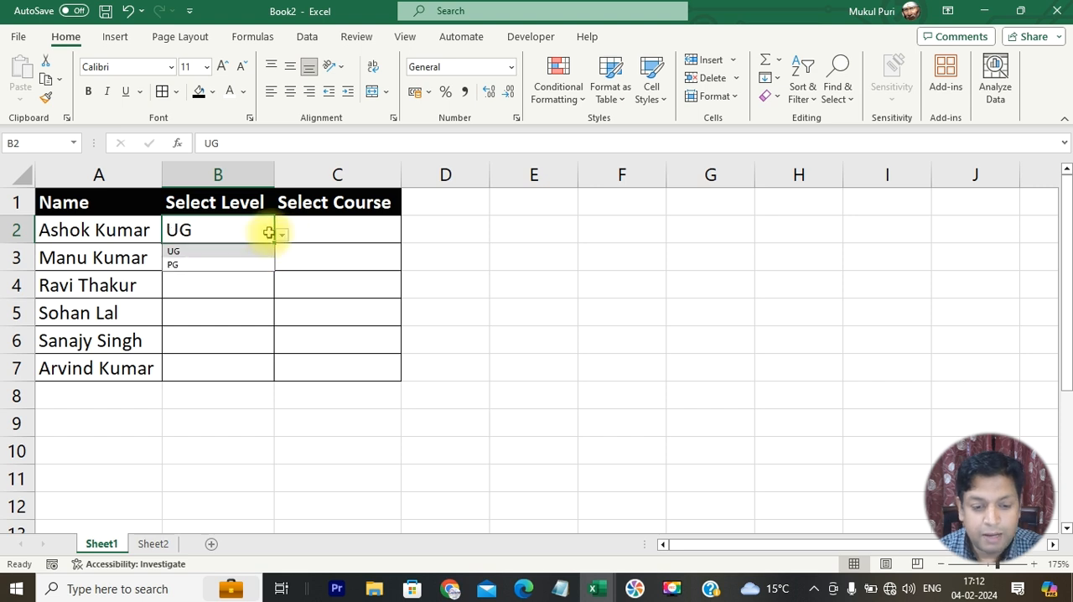
- Enter the trial formula =INDIRECT(B2) in C2 under Select Course
left_click(326, 233)
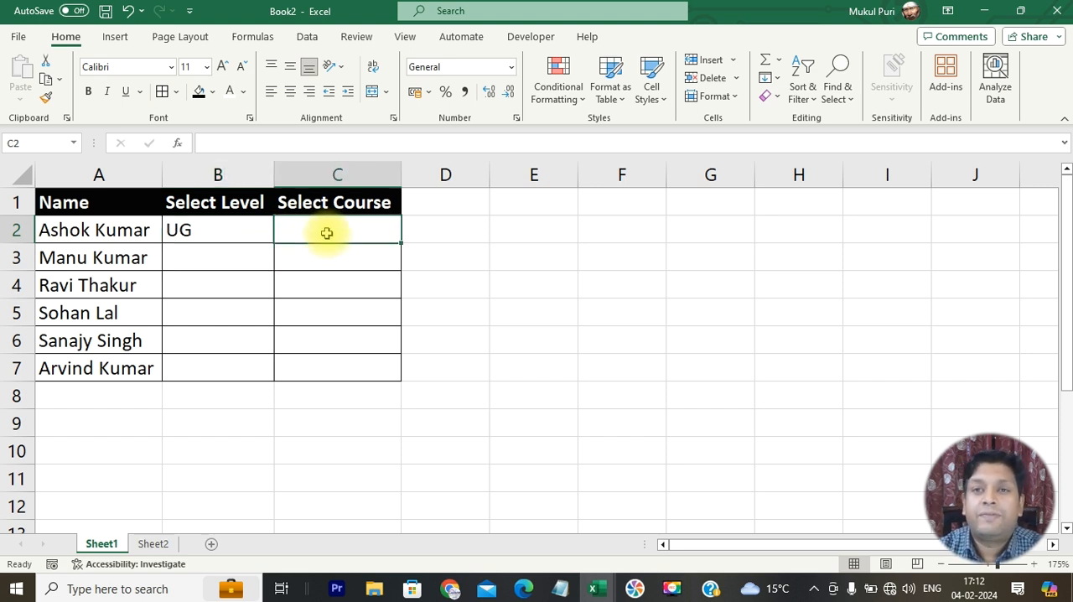
type("=indirect")
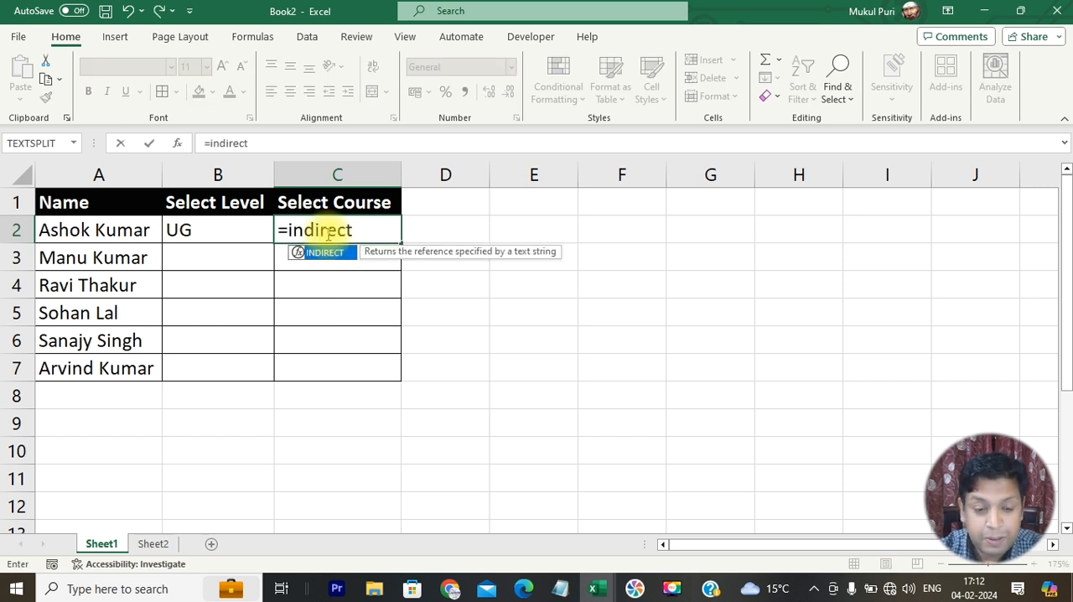
type("(")
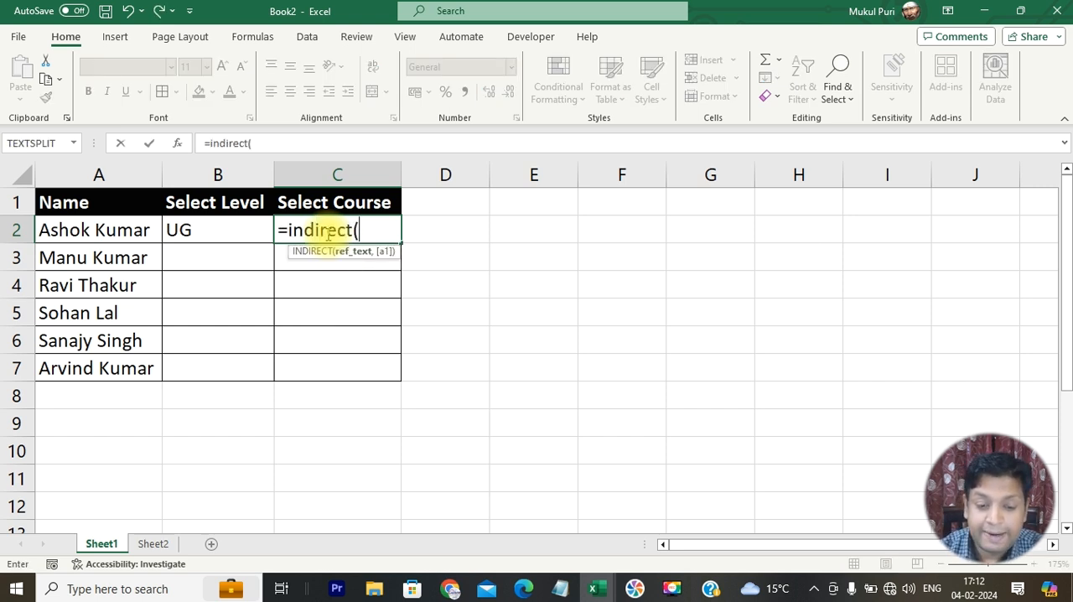
left_click(191, 230)
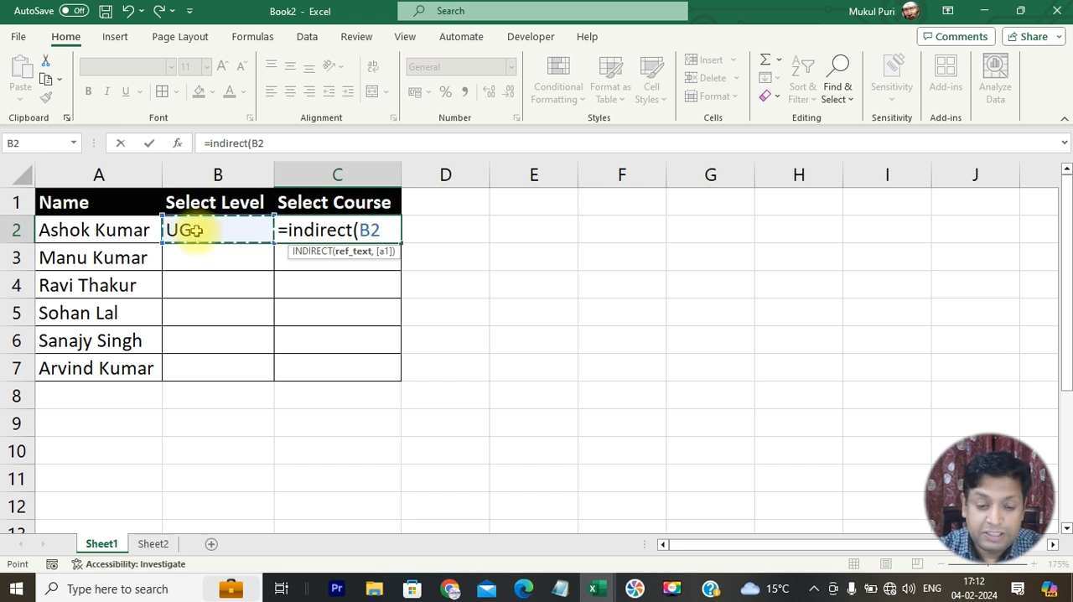
type(")")
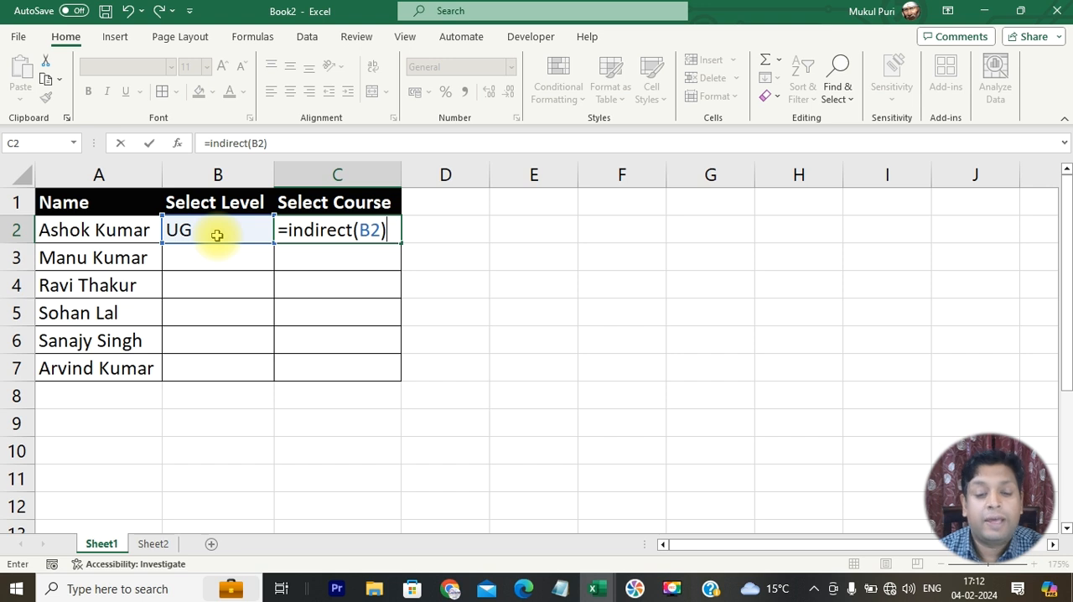
key("Return")
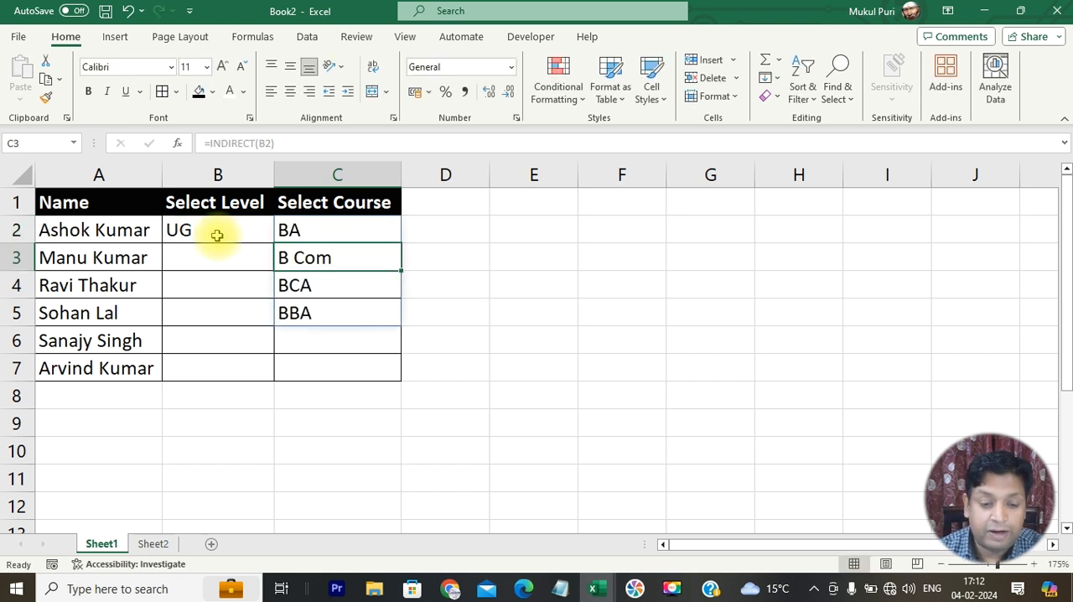
- Test the trial formula by setting B2 to PG, and clear the spilled courses from C2:C5
left_click(302, 231)
left_click(227, 234)
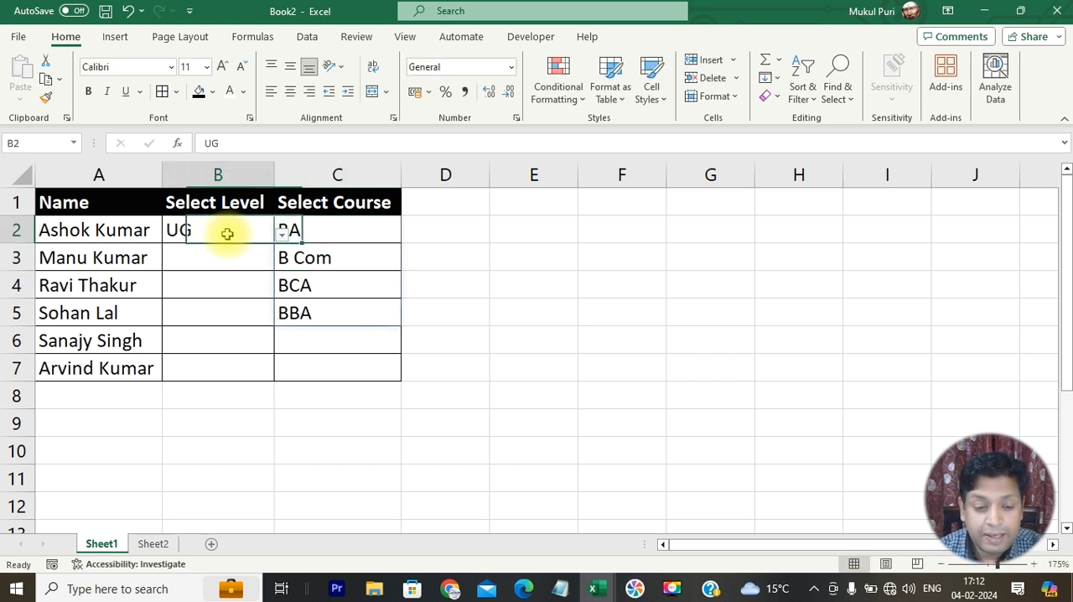
type("pg")
key("Return")
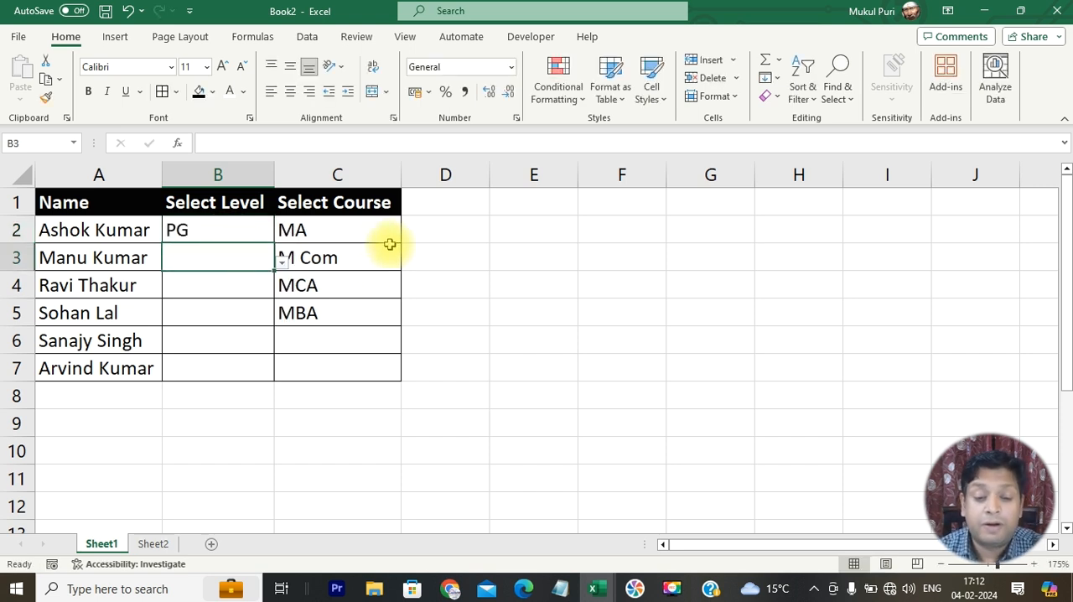
left_click_drag(390, 233, 380, 305)
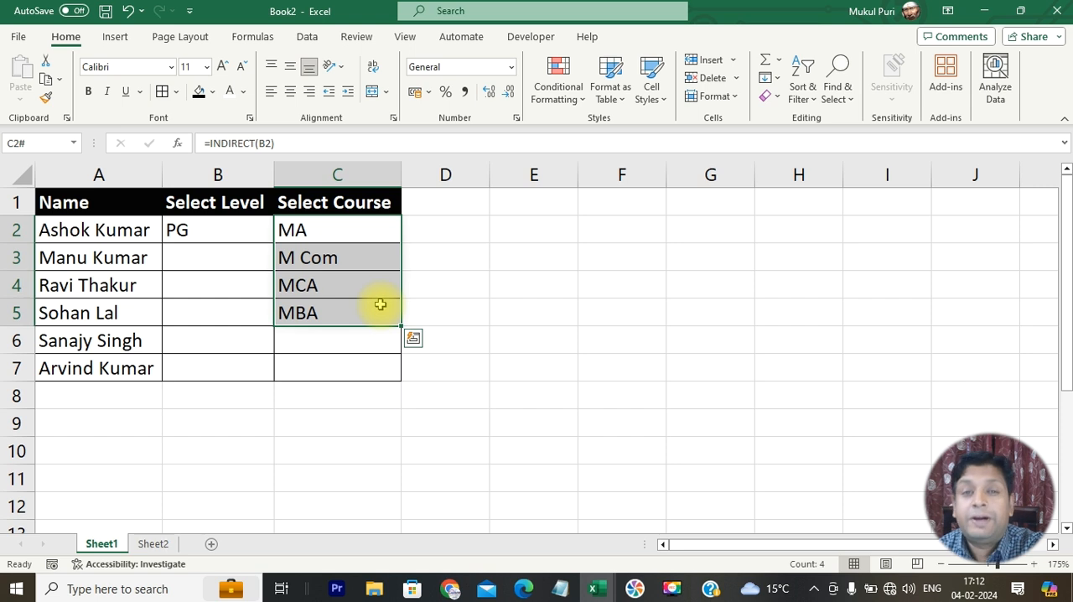
key("Delete")
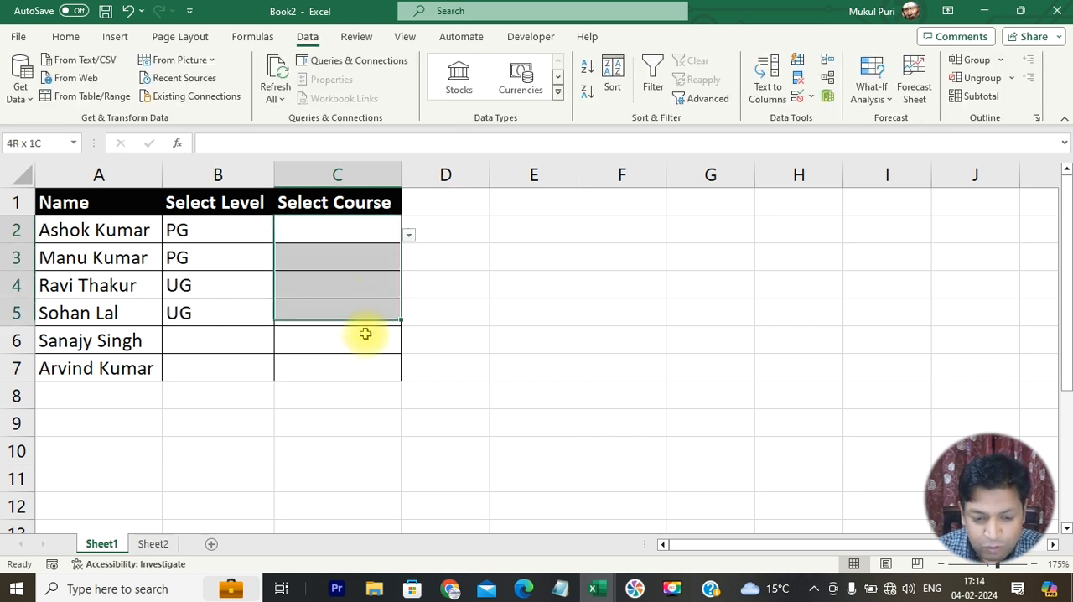
- Change the list validation source for C2:C7 to the relative reference =INDIRECT(b2)
left_click_drag(363, 333, 361, 360)
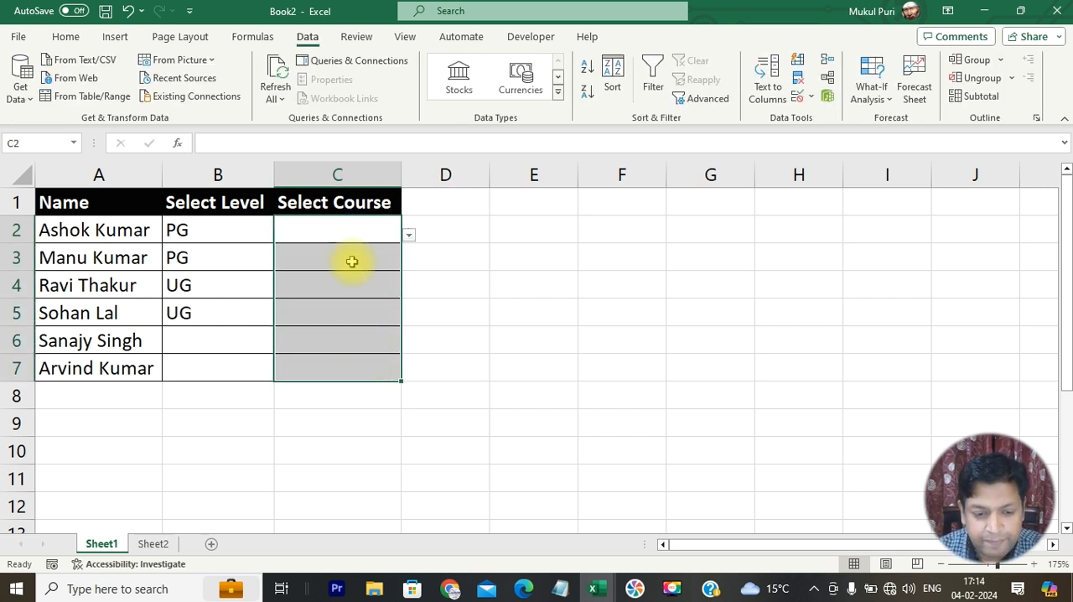
left_click(803, 97)
left_click(828, 120)
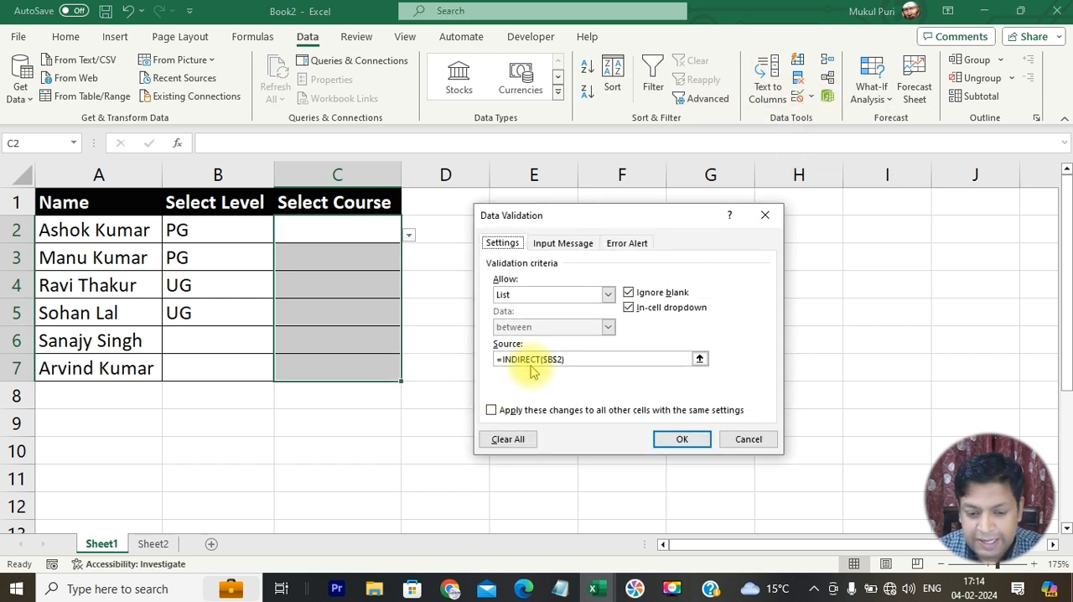
left_click(571, 358)
key("BackSpace")
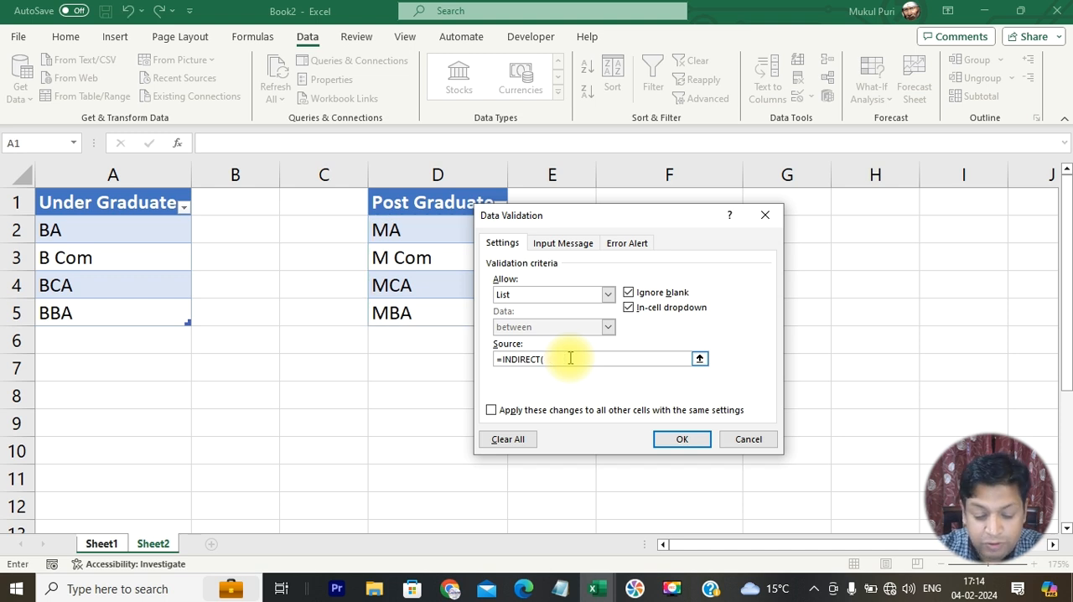
type("+")
left_click(98, 543)
left_click(327, 228)
key("BackSpace")
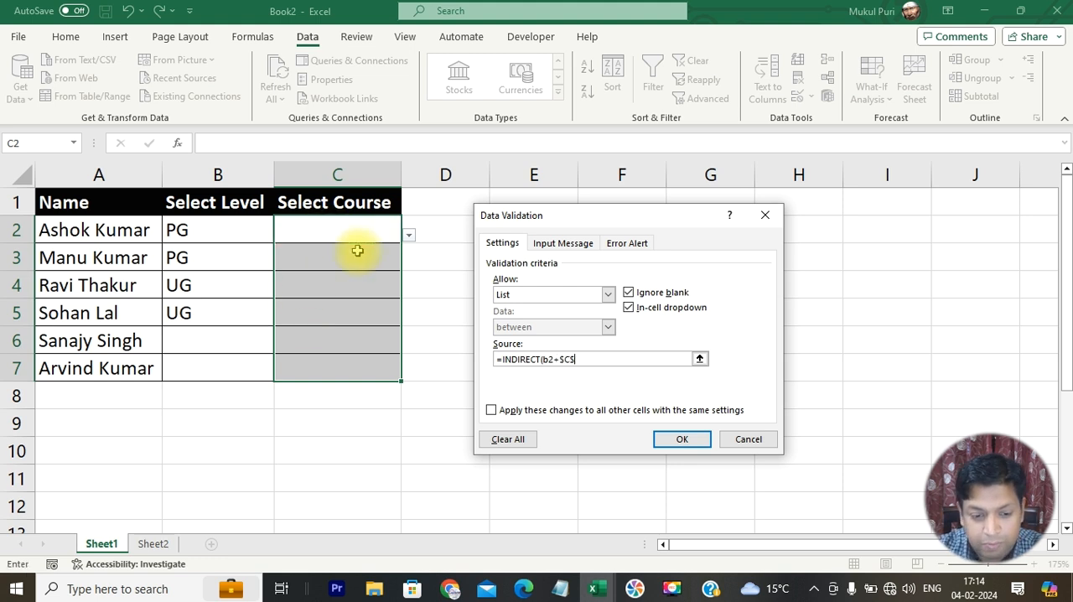
left_click(214, 219)
key("BackSpace")
key("BackSpace")
key("BackSpace")
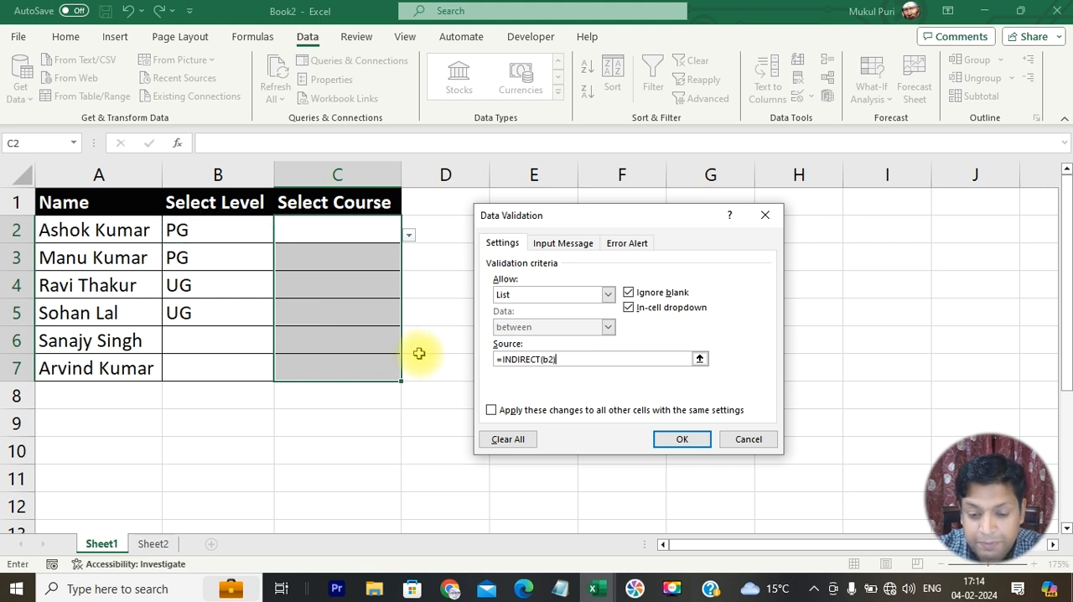
left_click(682, 439)
- Choose M Com from the course dropdowns in C2 and C3
left_click(396, 229)
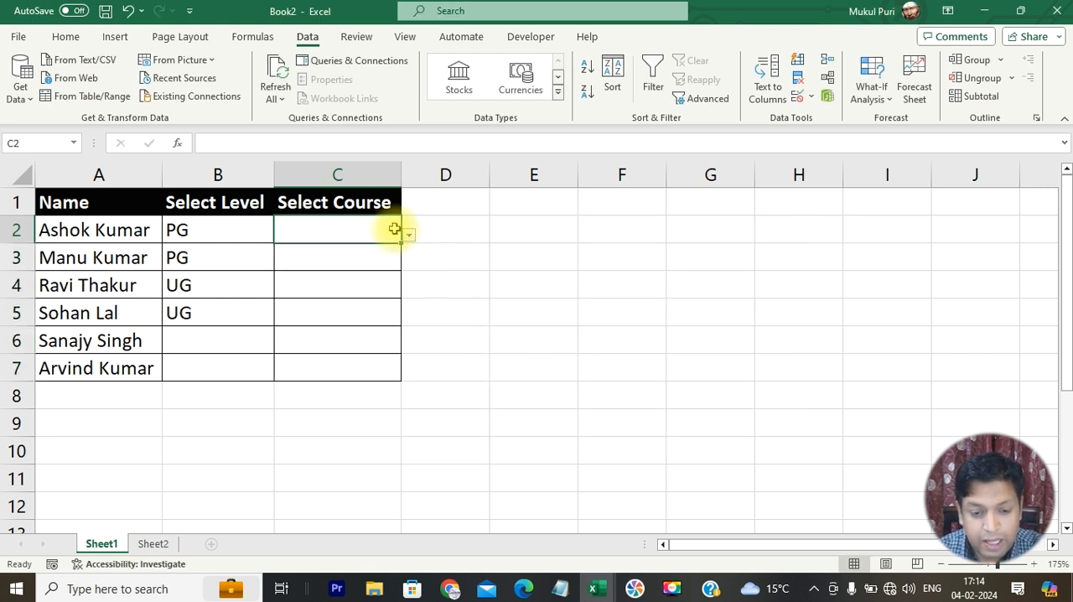
left_click(408, 235)
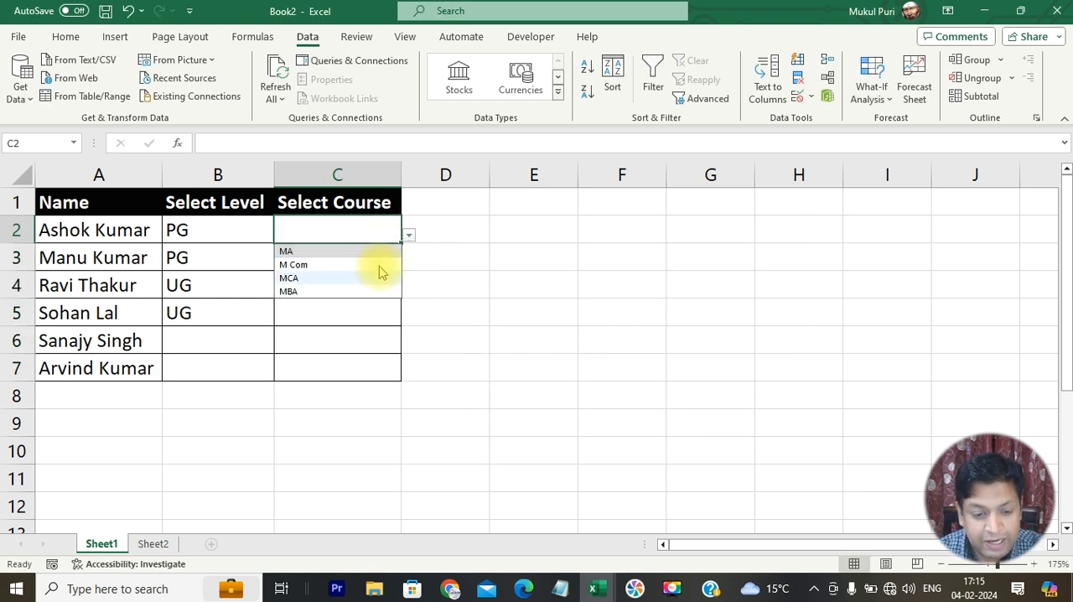
left_click(379, 264)
left_click(383, 257)
left_click(409, 263)
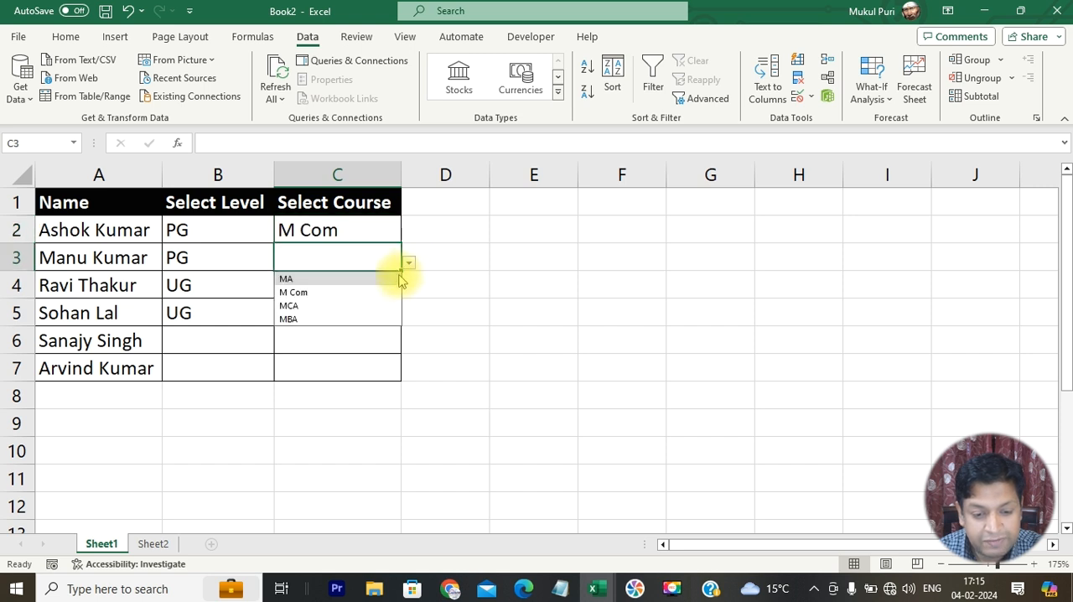
left_click(388, 292)
- Choose B Com from the course dropdowns in C4 and C5
left_click(396, 286)
left_click(409, 292)
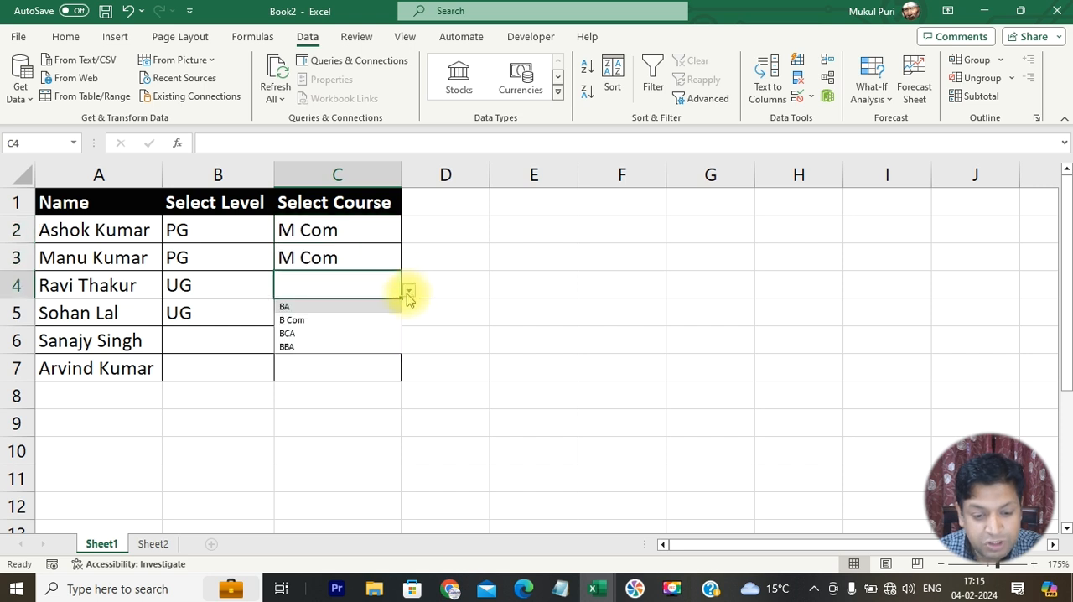
left_click(391, 320)
left_click(398, 312)
left_click(409, 319)
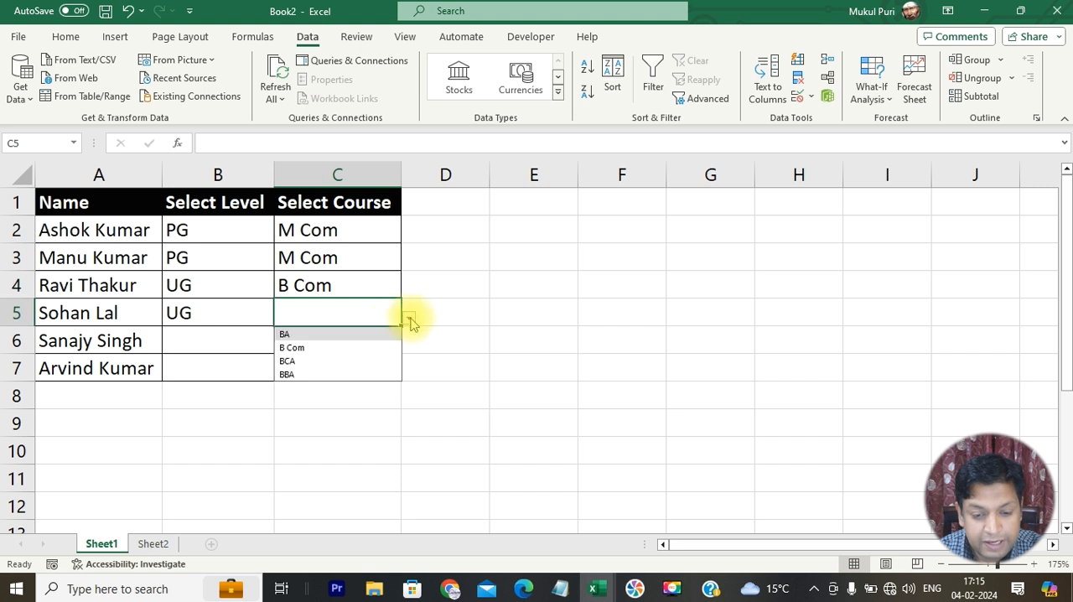
left_click(377, 347)
- Choose UG as the level in B6 and BCA as the course in C6
left_click(252, 344)
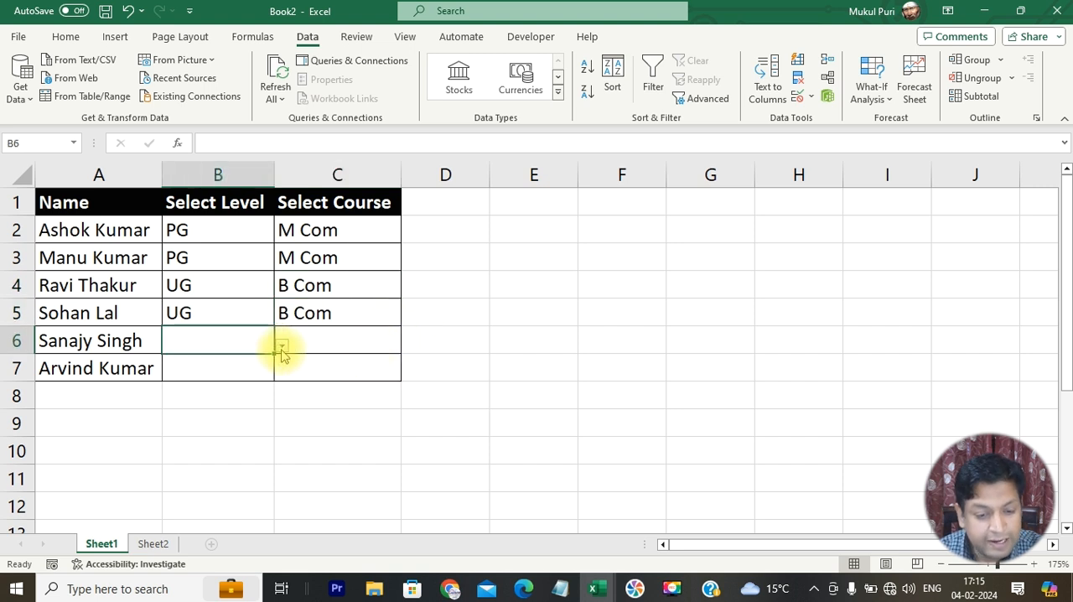
left_click(398, 351)
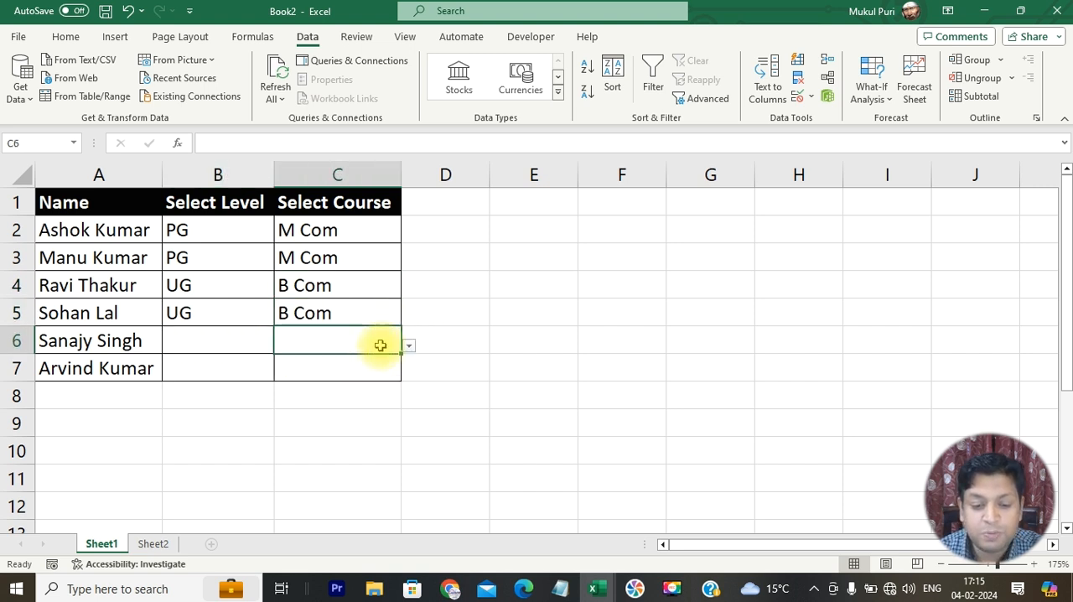
left_click(252, 340)
left_click(282, 347)
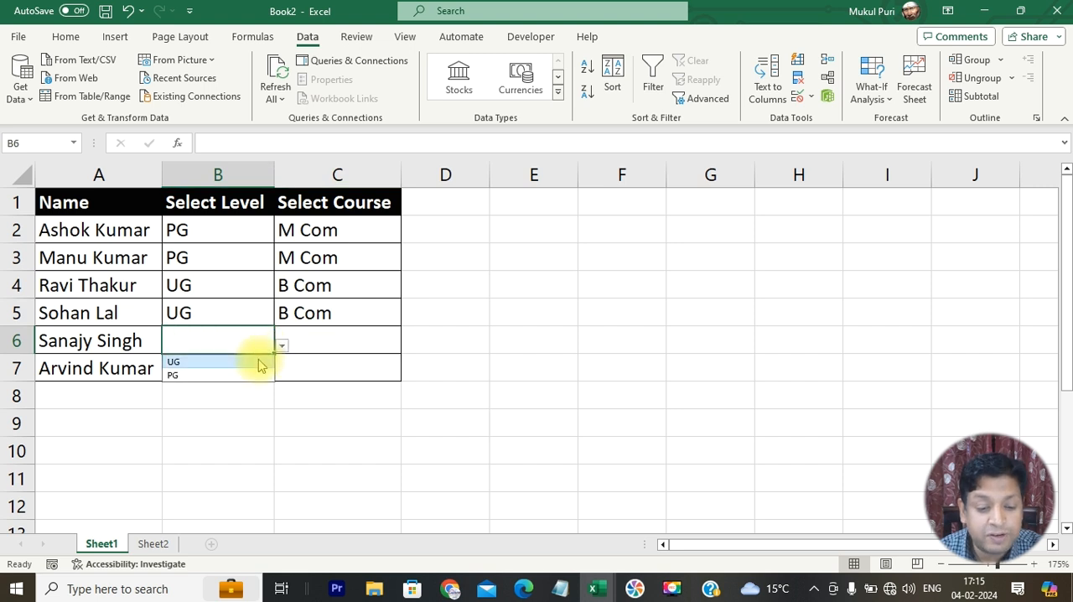
left_click(259, 363)
left_click(376, 349)
left_click(408, 350)
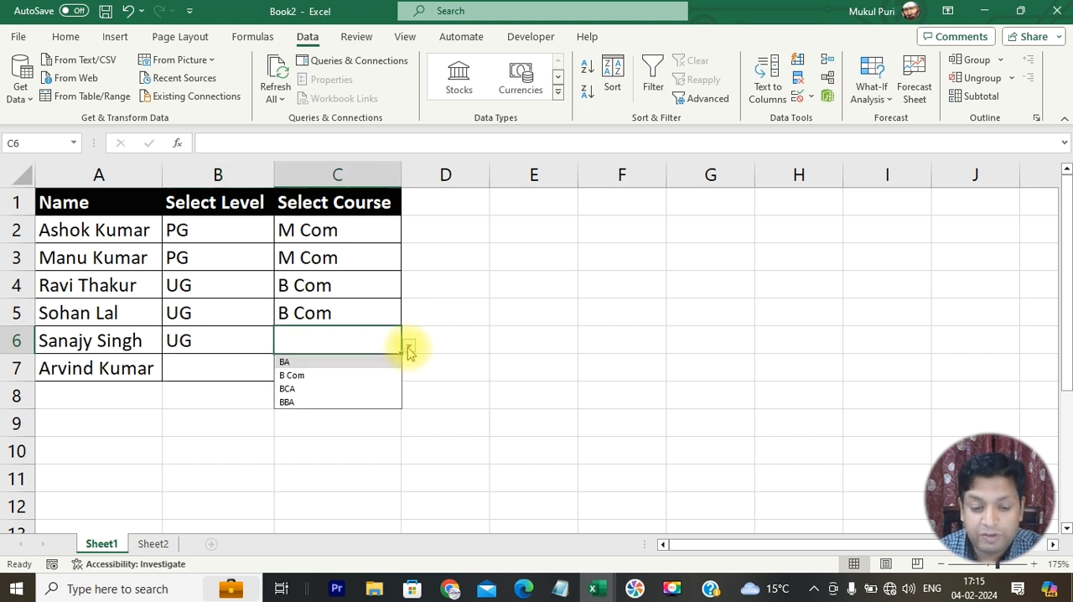
left_click(372, 389)
- Choose PG as the level in B7 and MCA as the course in C7
left_click(266, 365)
left_click(281, 375)
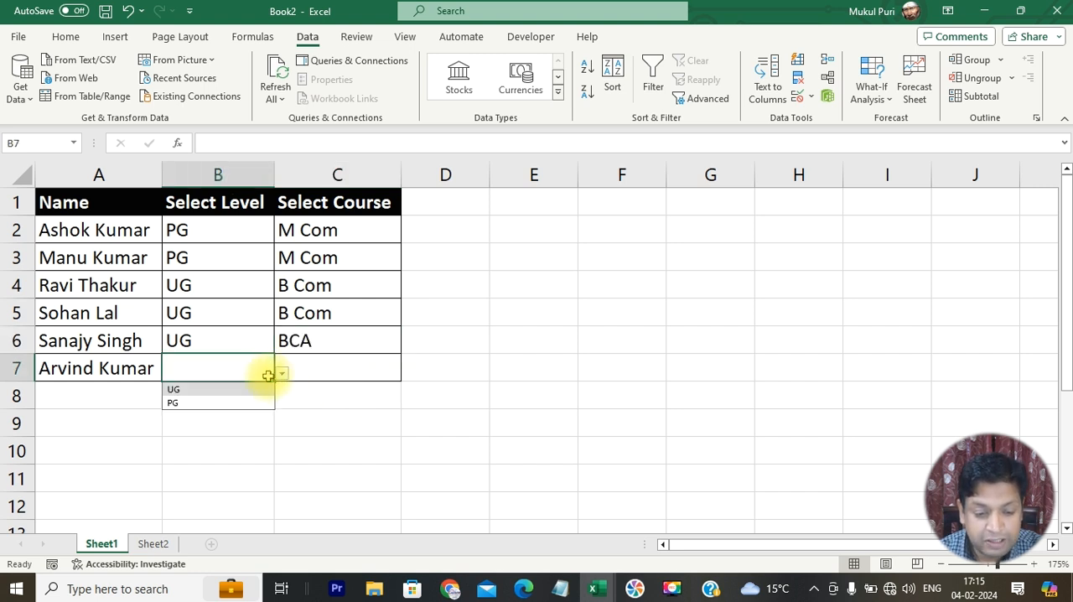
left_click(258, 403)
left_click(335, 369)
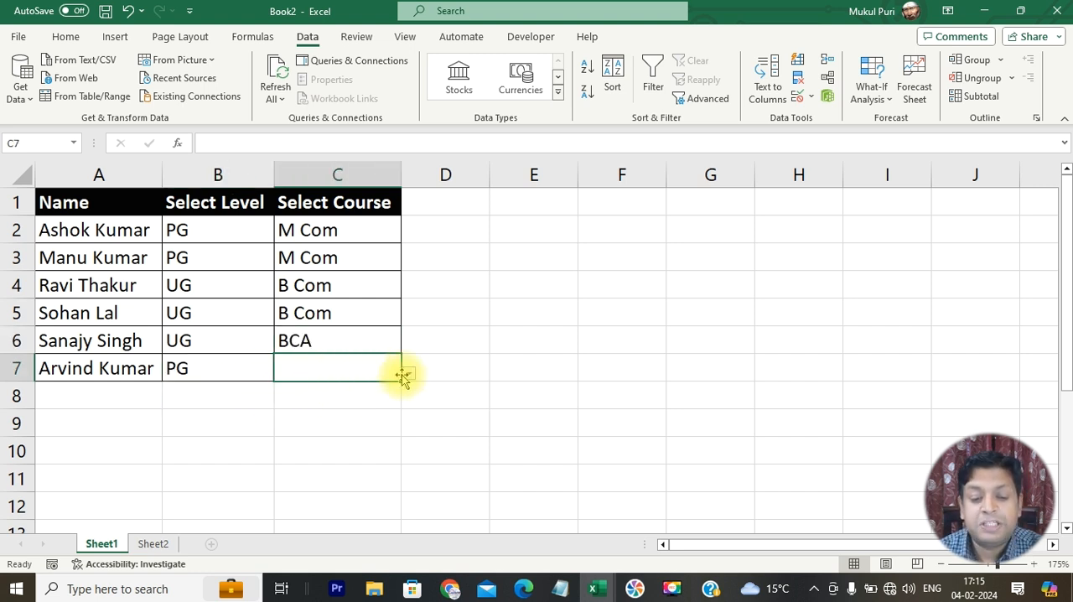
left_click(409, 375)
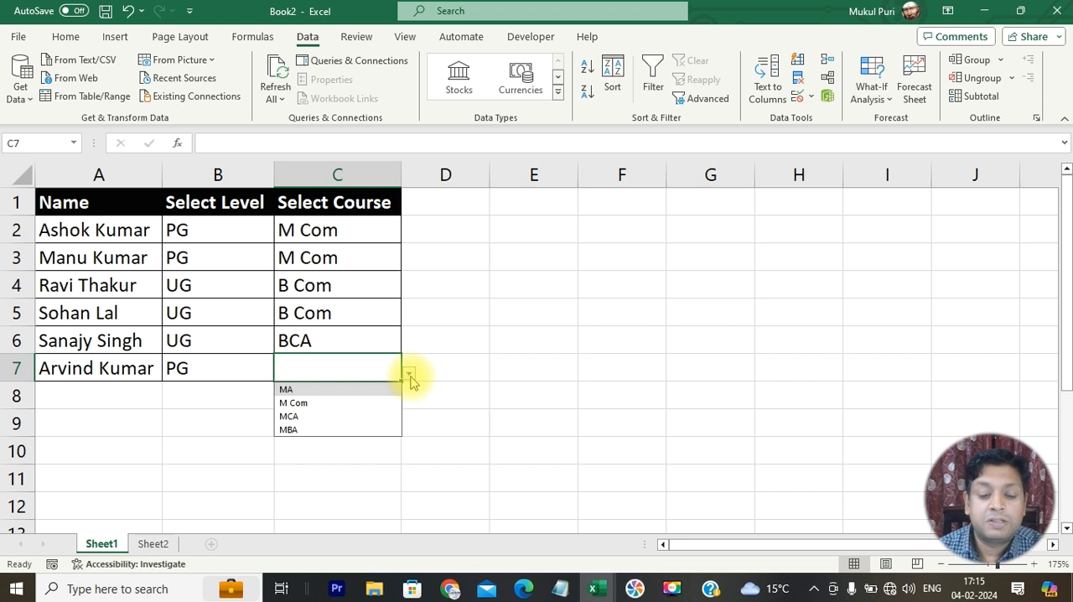
left_click(384, 416)
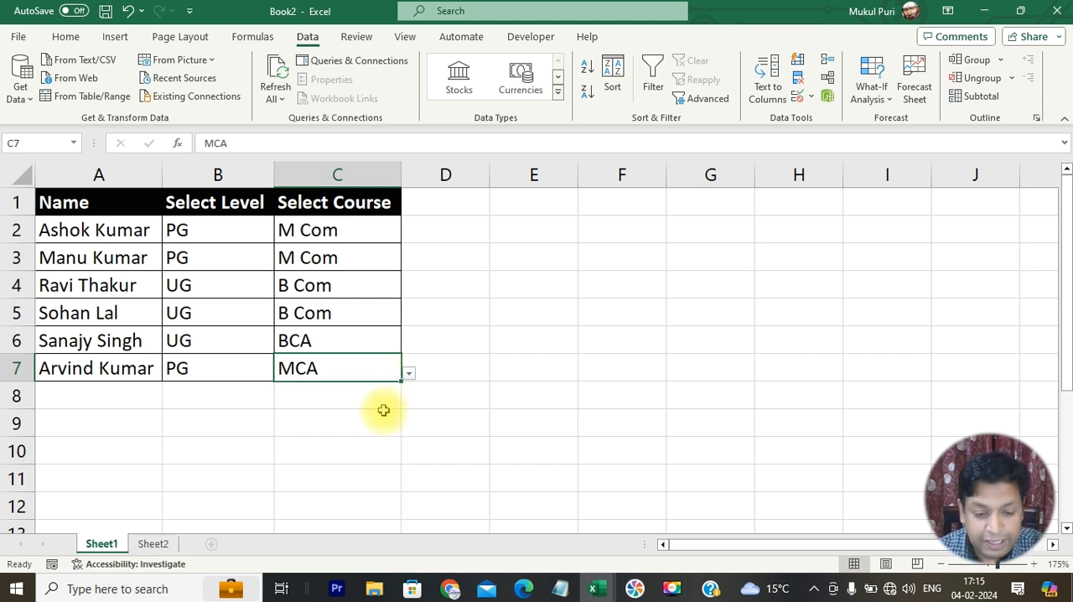